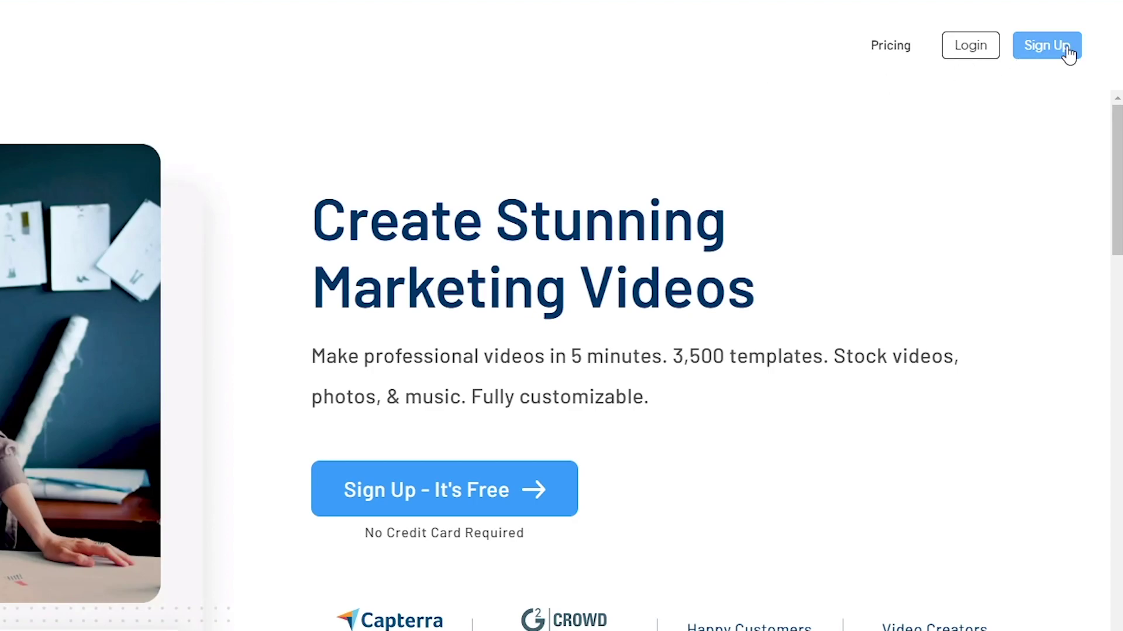
- Open the sign-up form, then run a template search for 'intro'
click(1074, 94)
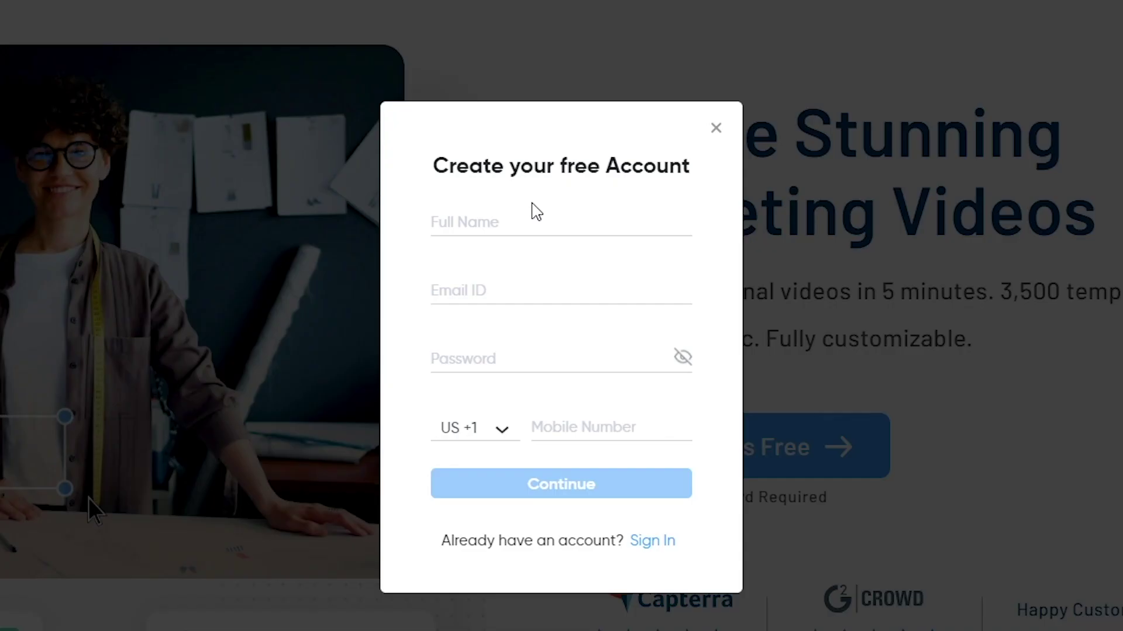
click(481, 224)
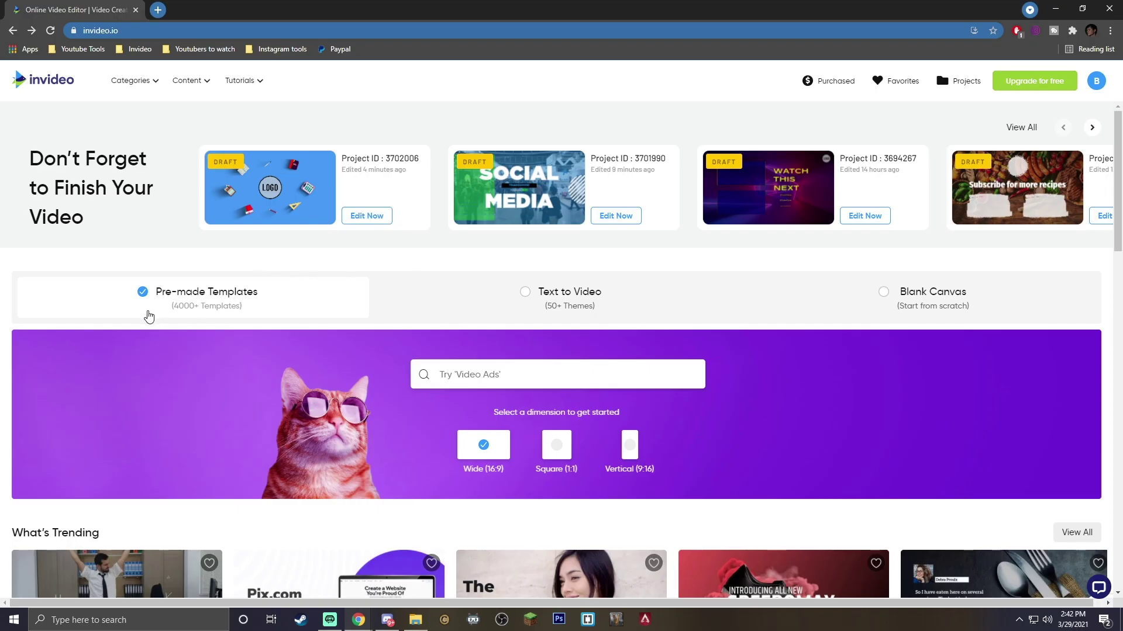
click(572, 369)
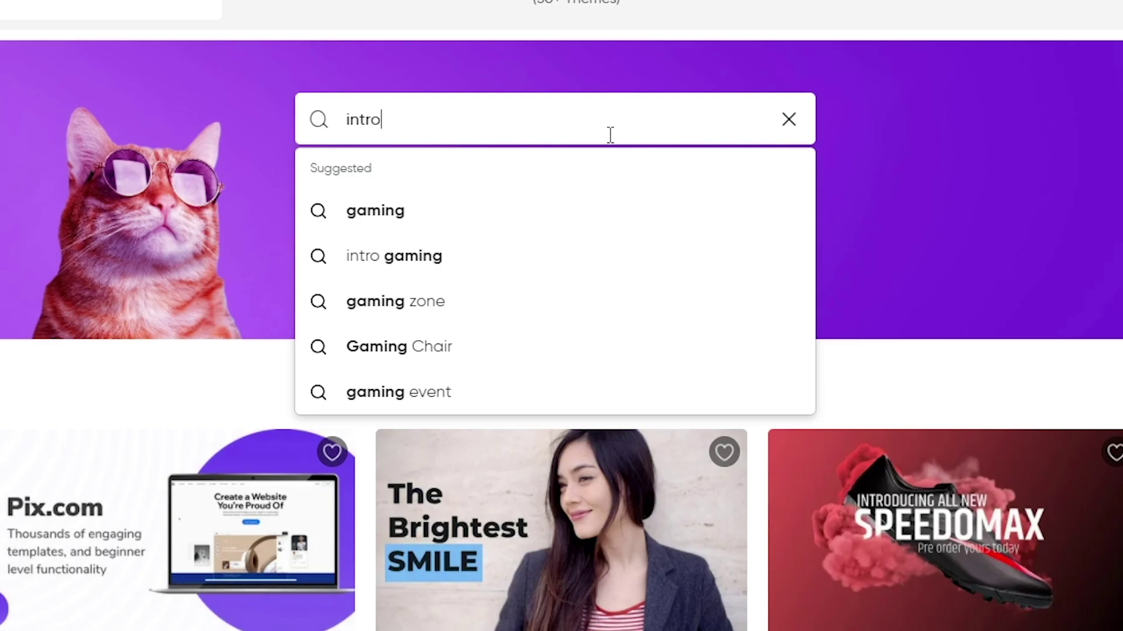
key(Return)
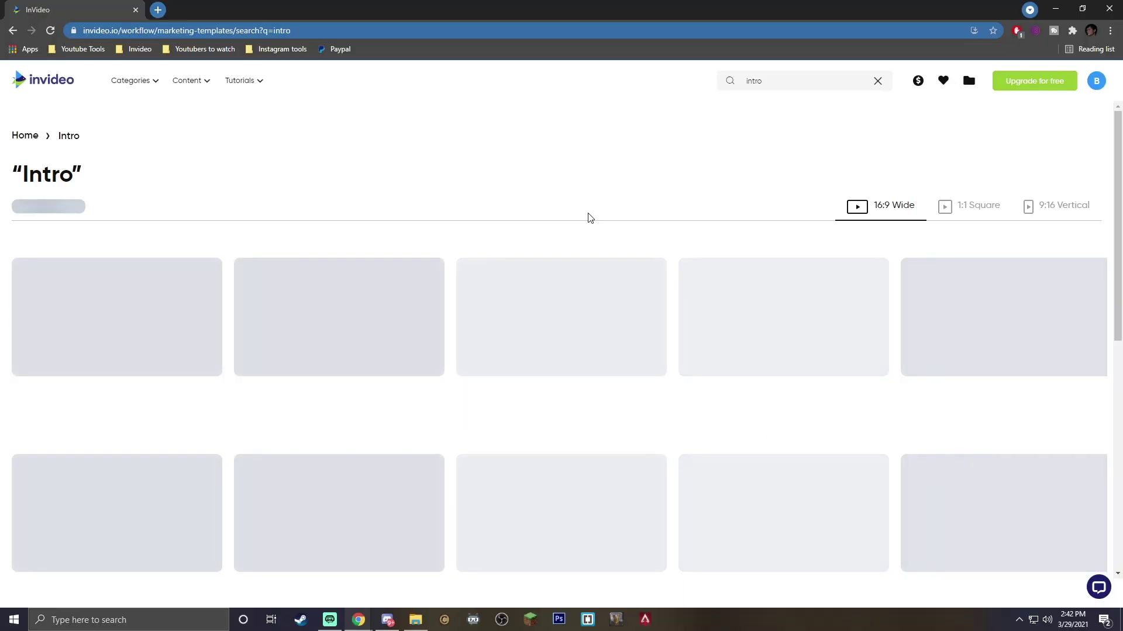
- Browse the Intro results, including the Youtube End Screen preview, then go back
scroll(546, 219, down, 1)
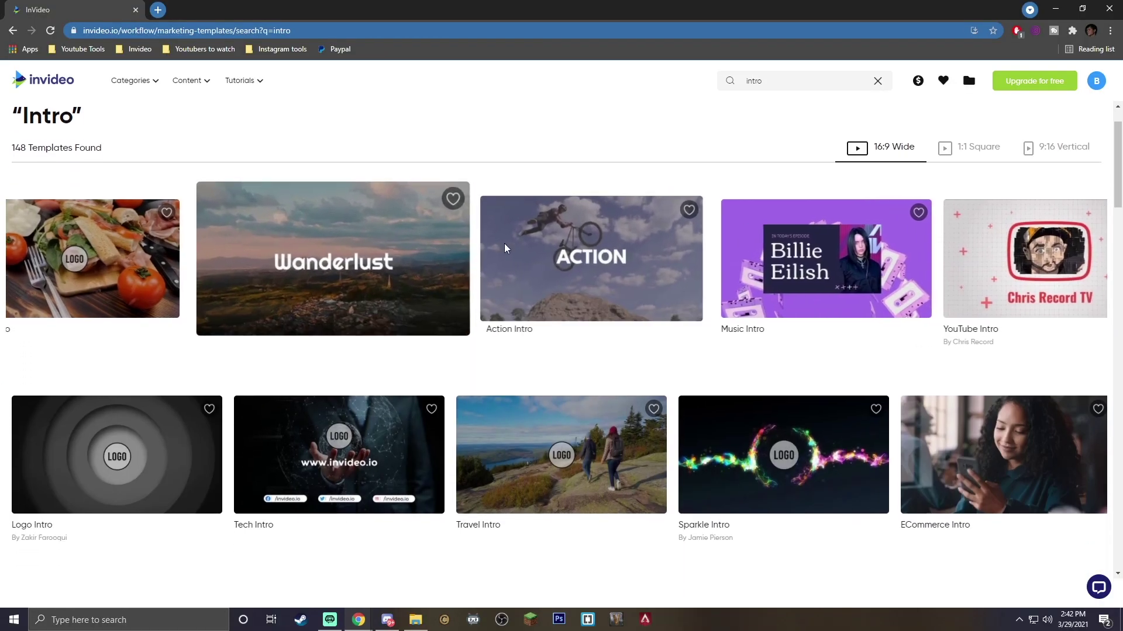
mouse_move(561, 258)
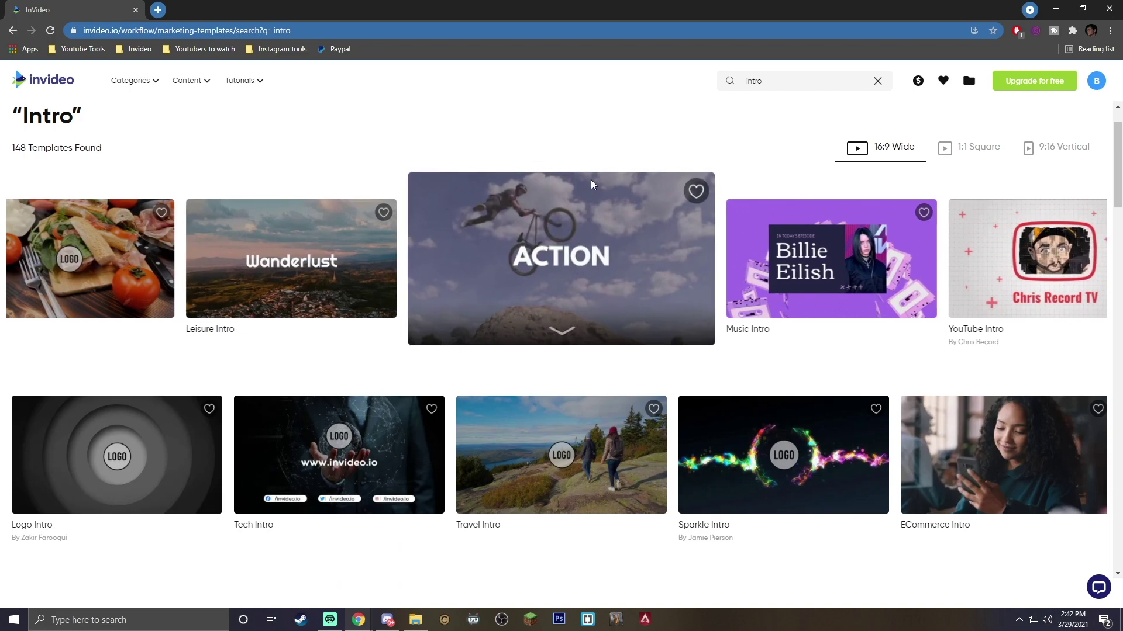
scroll(446, 253, down, 7)
scroll(446, 254, up, 4)
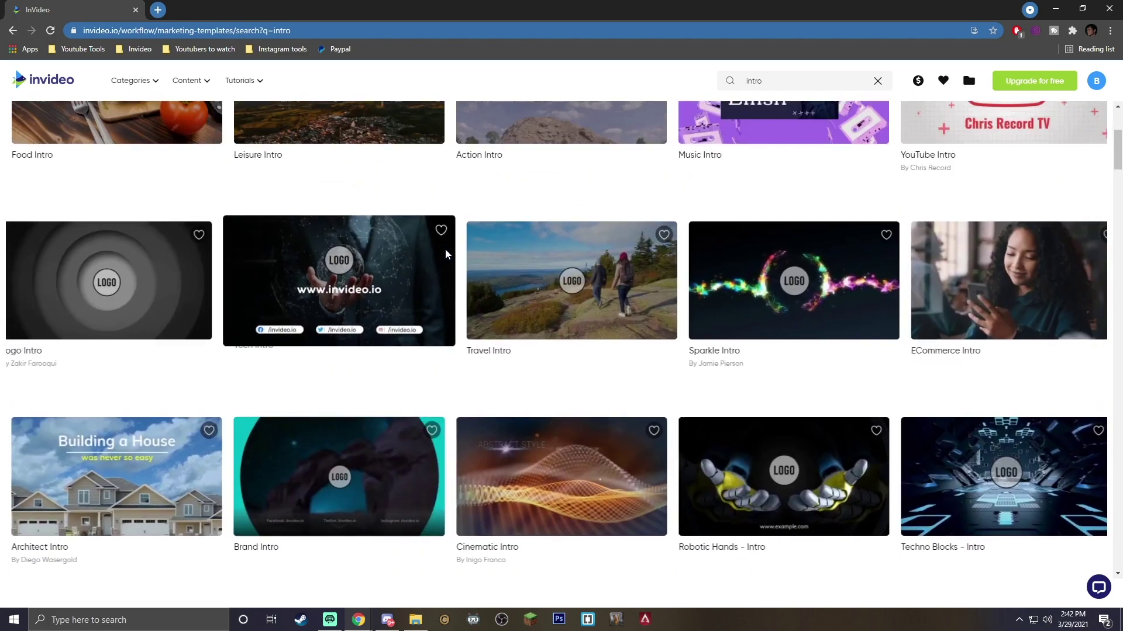
scroll(283, 225, up, 4)
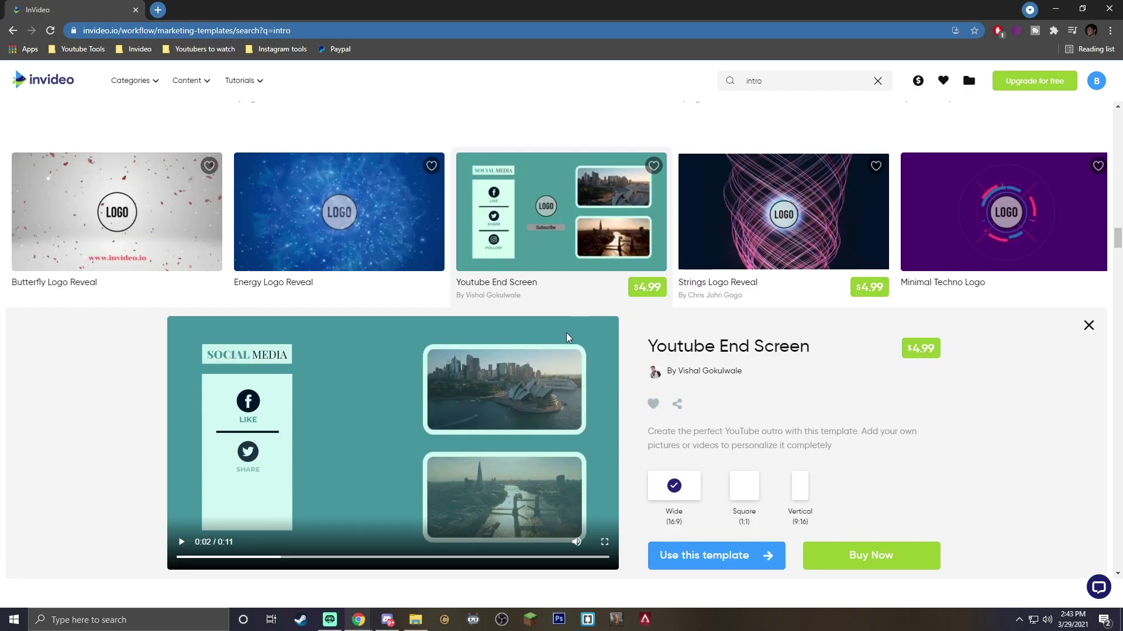
scroll(566, 337, up, 1)
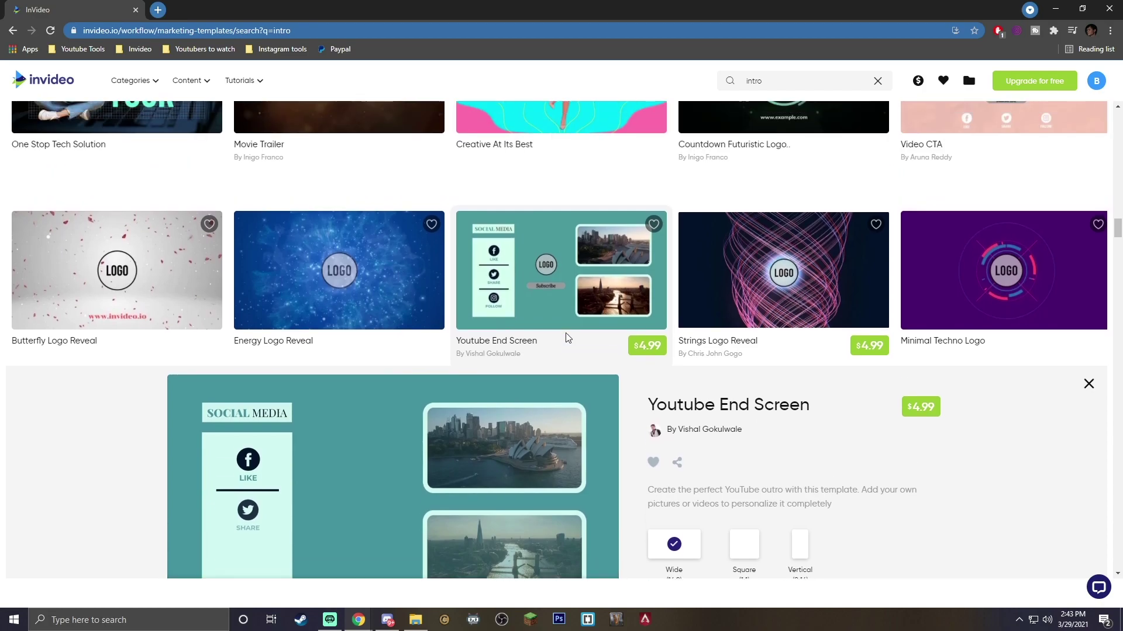
scroll(462, 315, up, 2)
scroll(462, 315, up, 1)
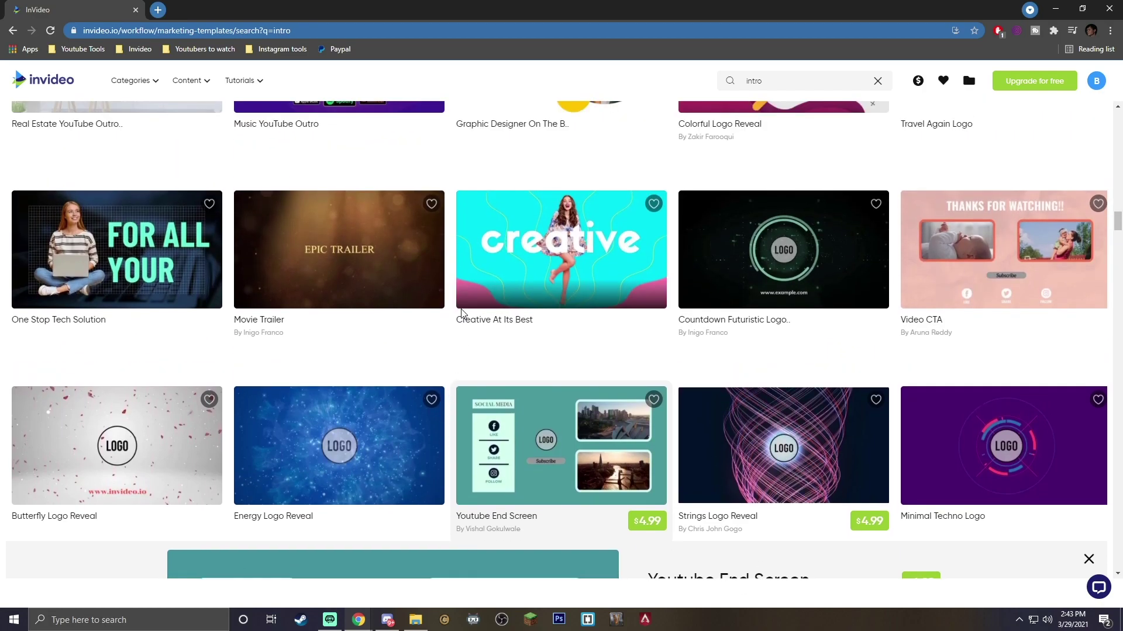
scroll(353, 318, up, 3)
scroll(353, 319, up, 1)
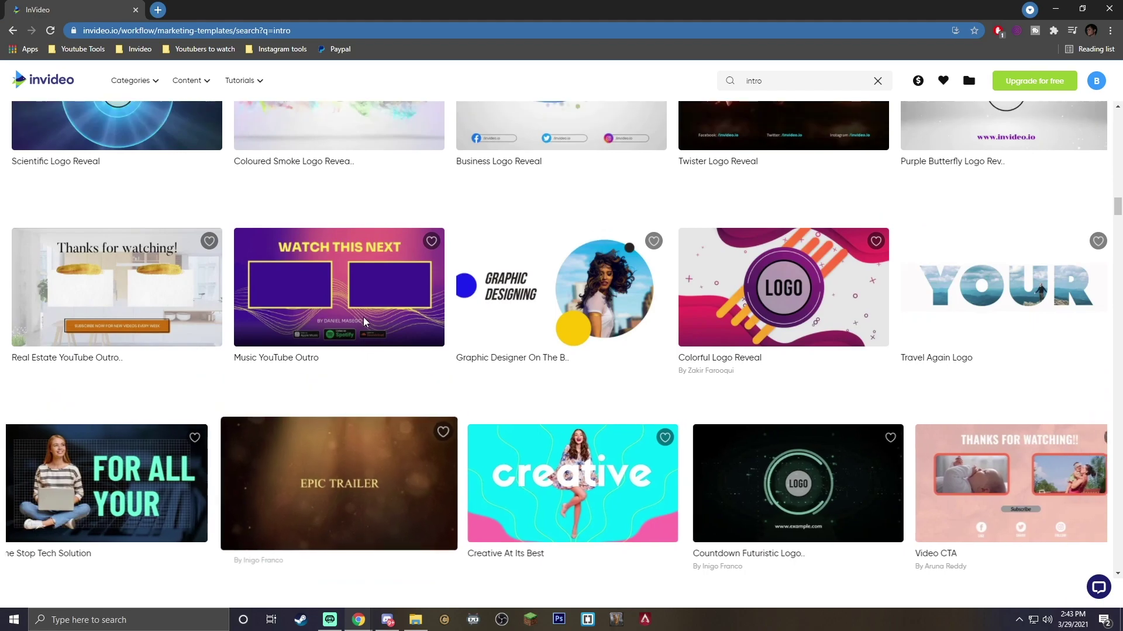
scroll(363, 316, up, 2)
scroll(364, 317, up, 2)
scroll(364, 317, up, 2)
scroll(364, 313, up, 2)
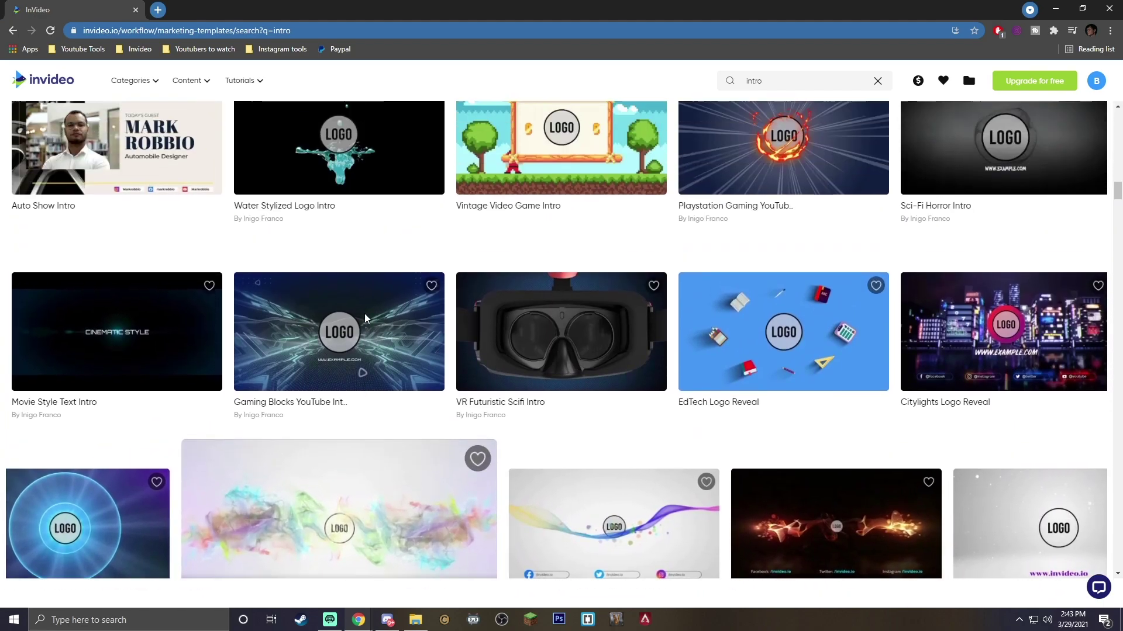
key(alt+Left)
- Scroll to Intros and Logo Reveals and open the EdTech Logo Reveal preview
scroll(296, 275, down, 3)
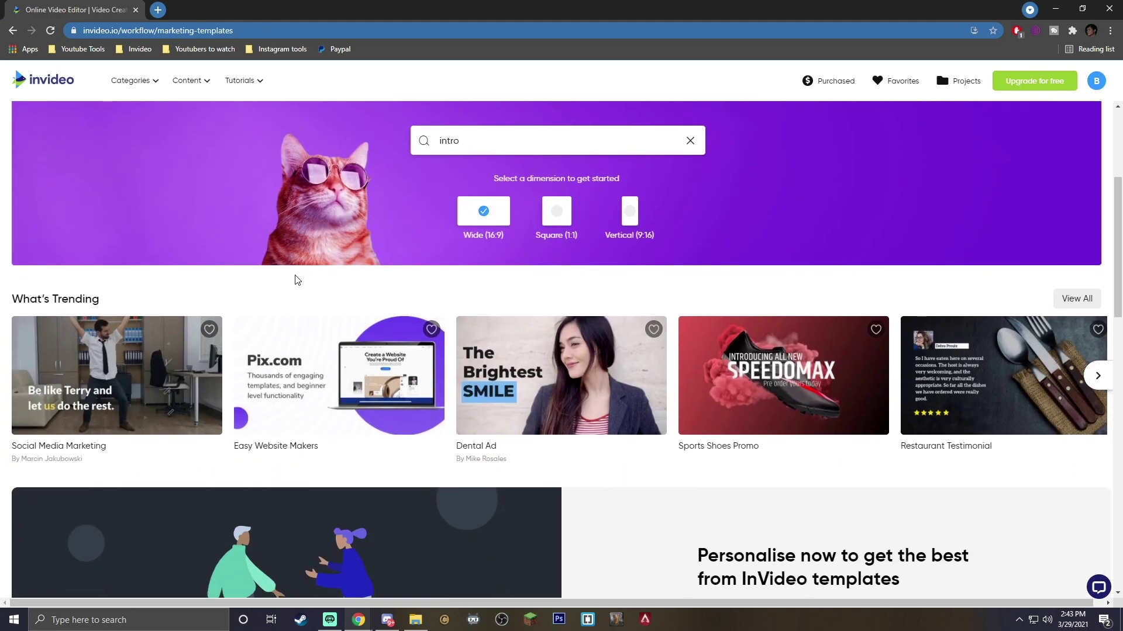
scroll(186, 256, down, 2)
scroll(186, 256, down, 4)
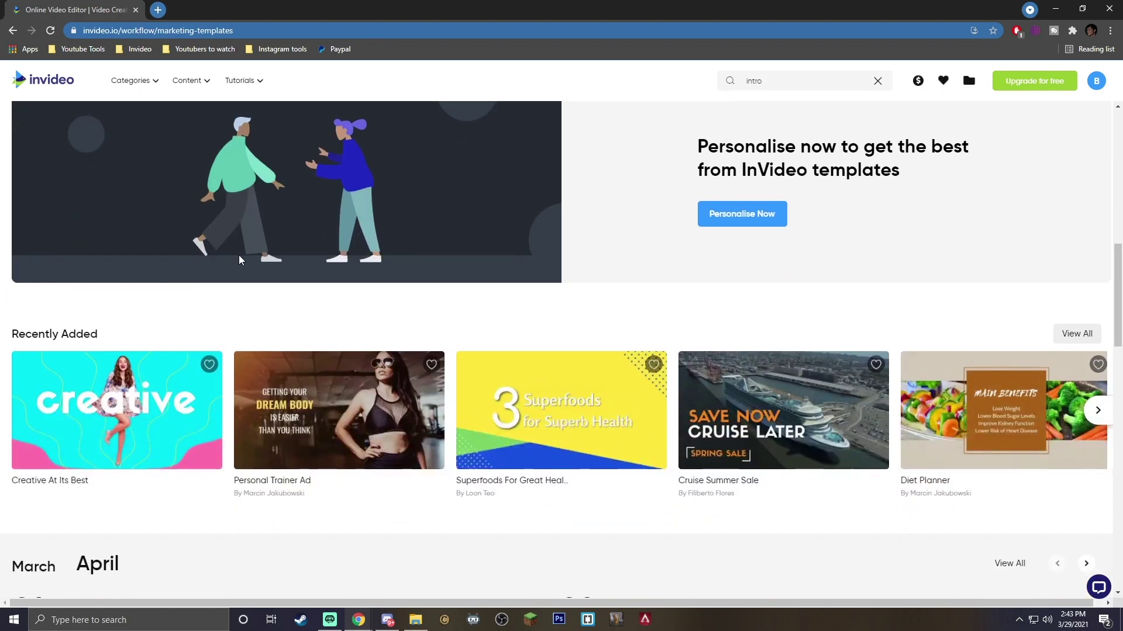
scroll(239, 255, down, 3)
scroll(234, 263, down, 3)
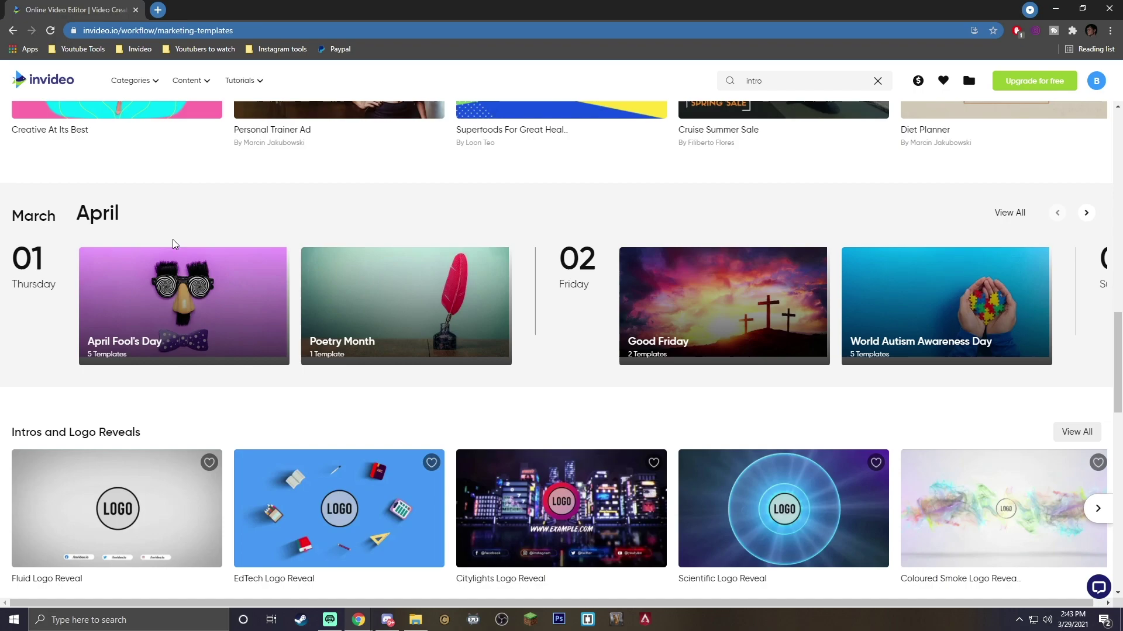
scroll(428, 291, down, 1)
scroll(446, 288, down, 3)
scroll(308, 276, down, 4)
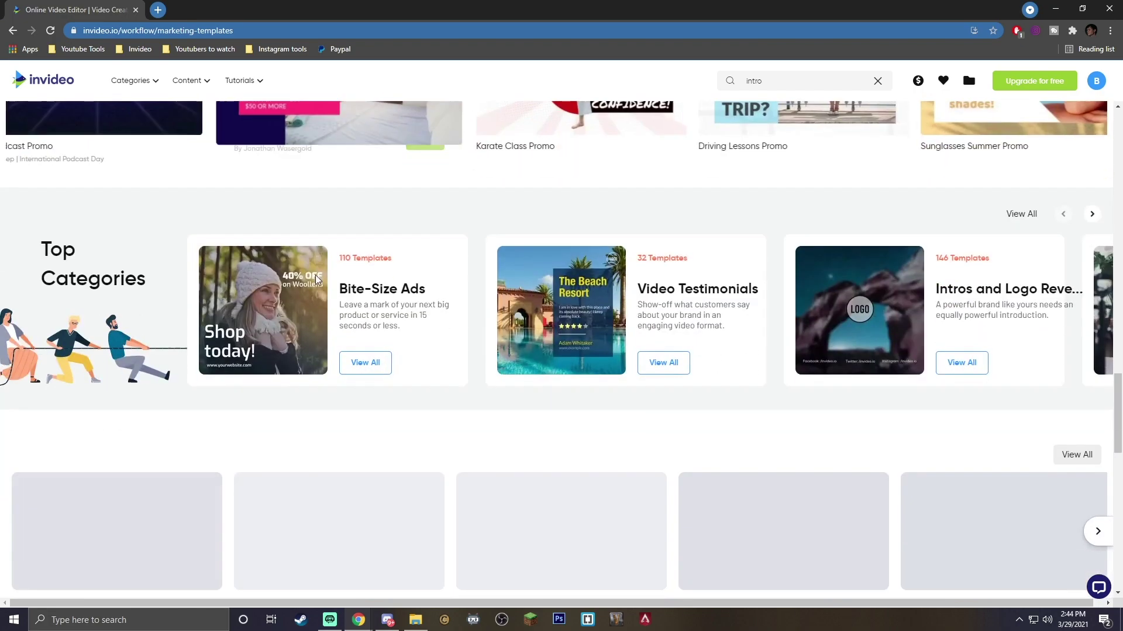
scroll(654, 298, down, 2)
scroll(646, 299, down, 2)
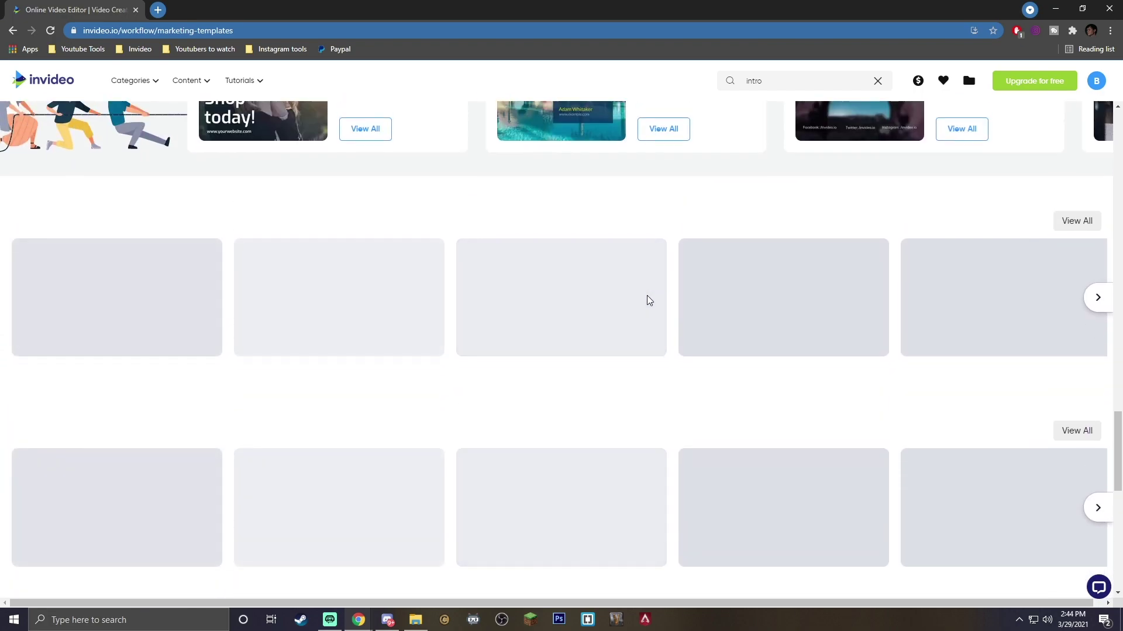
scroll(647, 301, down, 2)
scroll(647, 302, down, 2)
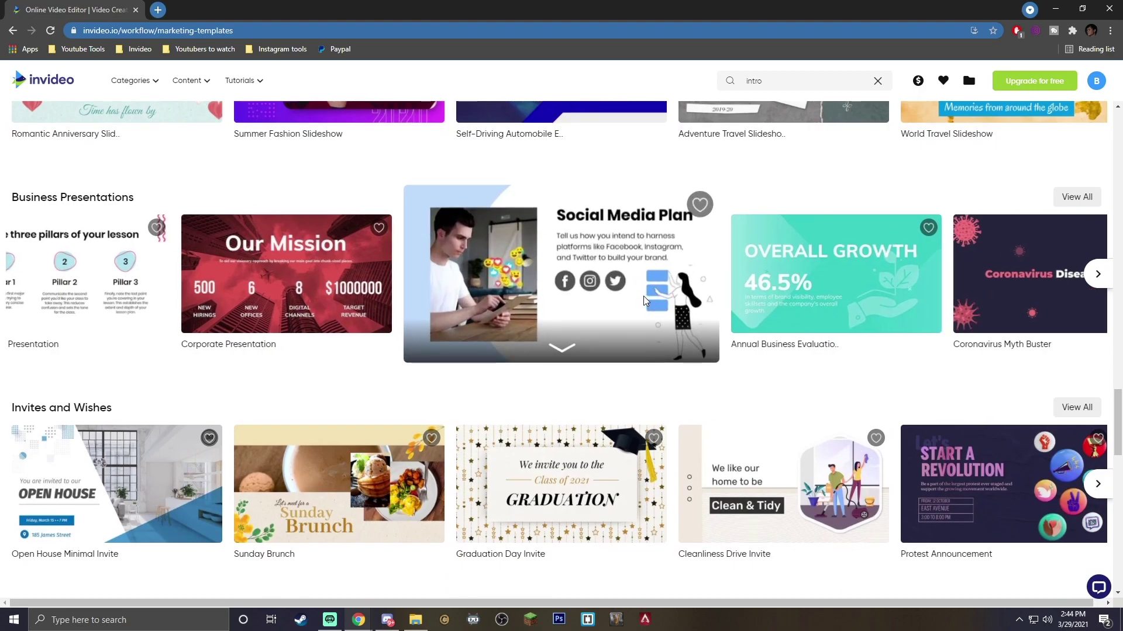
scroll(304, 322, down, 2)
scroll(425, 340, down, 2)
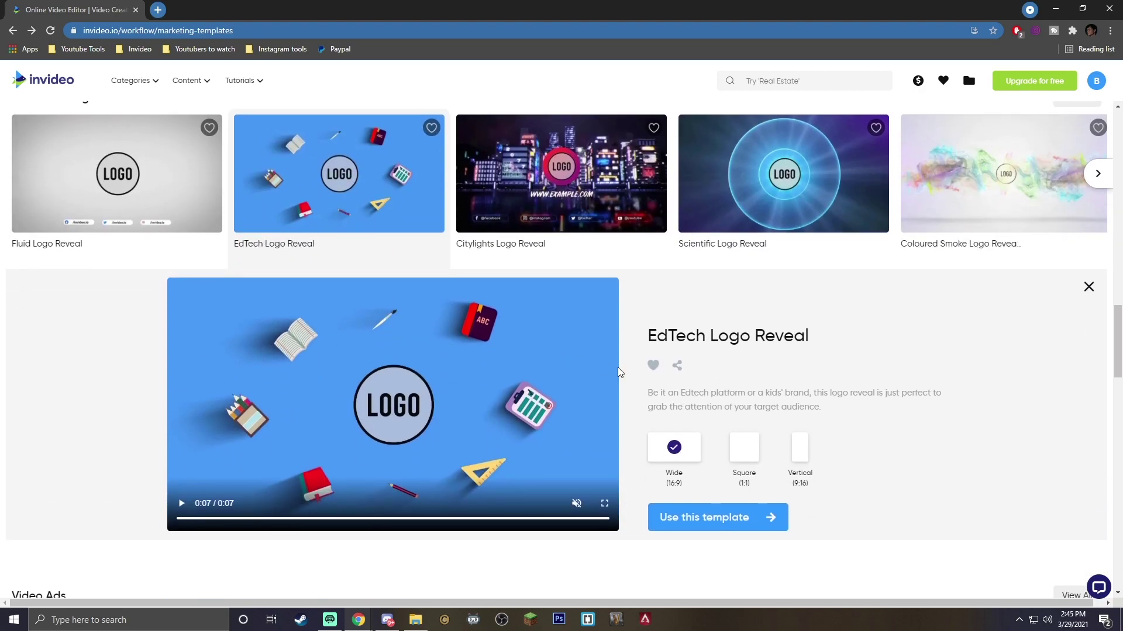
- Load EdTech Logo Reveal into the editor as a 7-second wide scene
scroll(620, 398, down, 1)
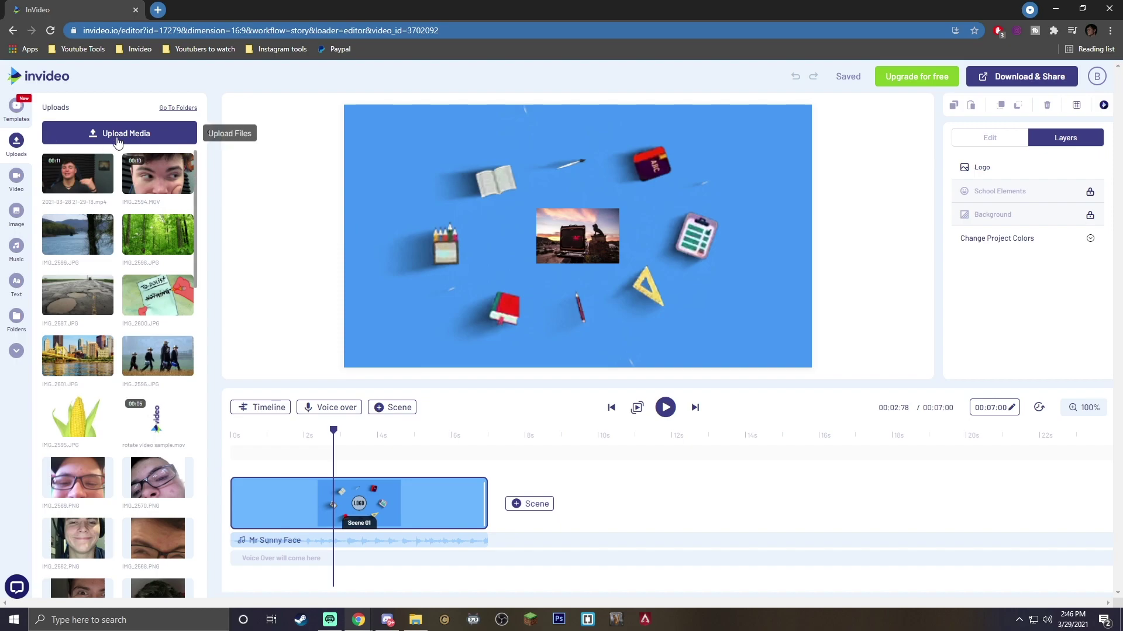
- Play the template preview, then drop the uploaded corn image onto the Logo placeholder
click(251, 432)
key(space)
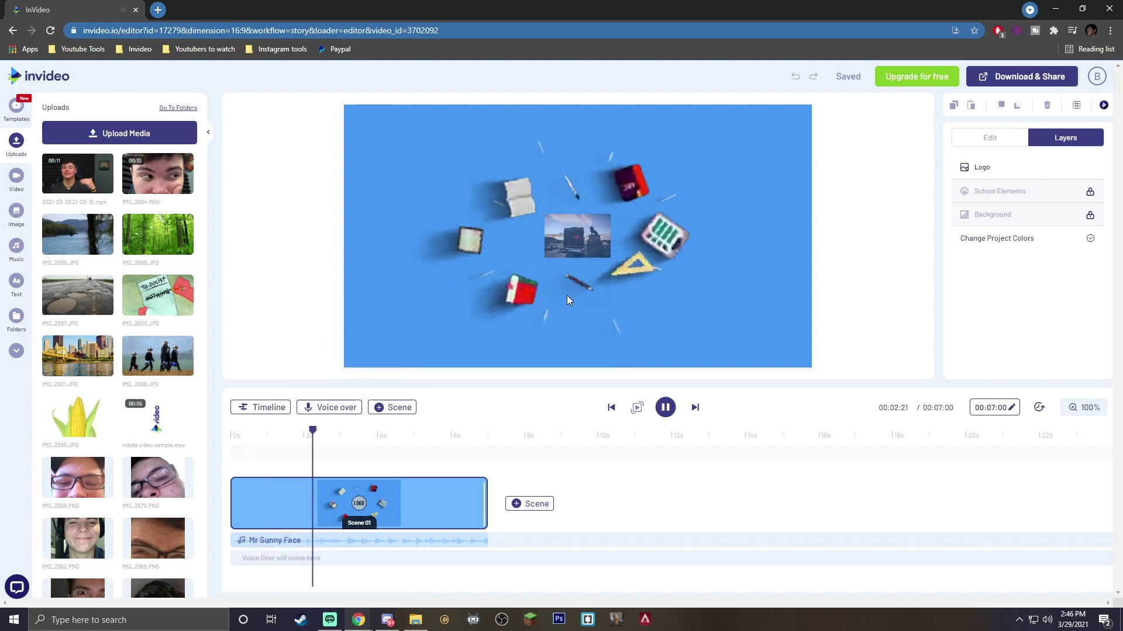
key(space)
key(space)
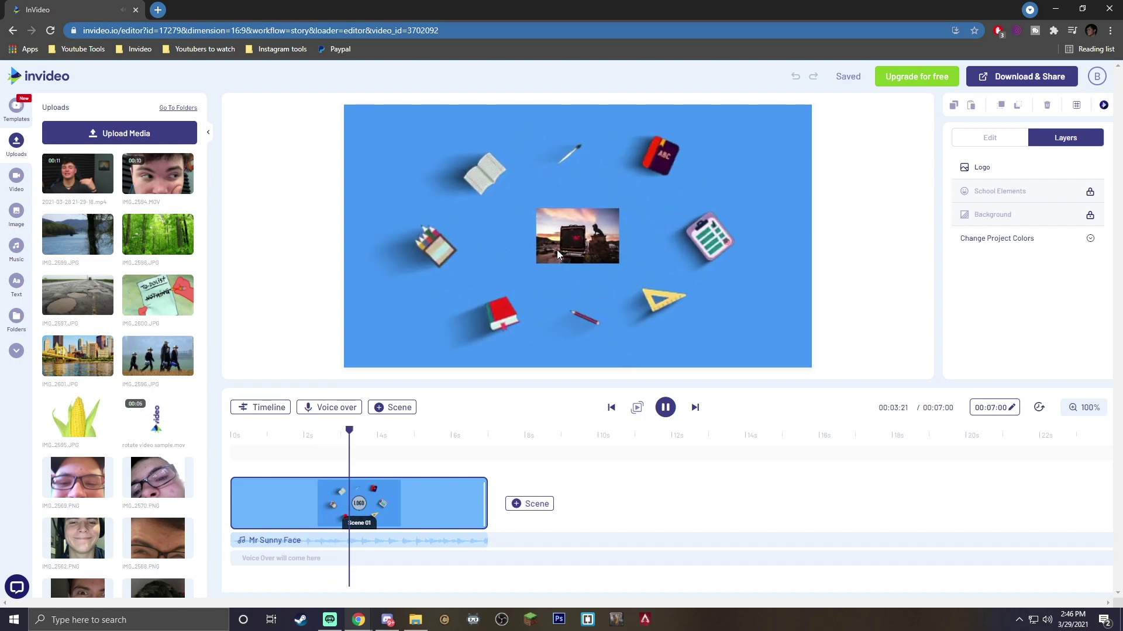
key(space)
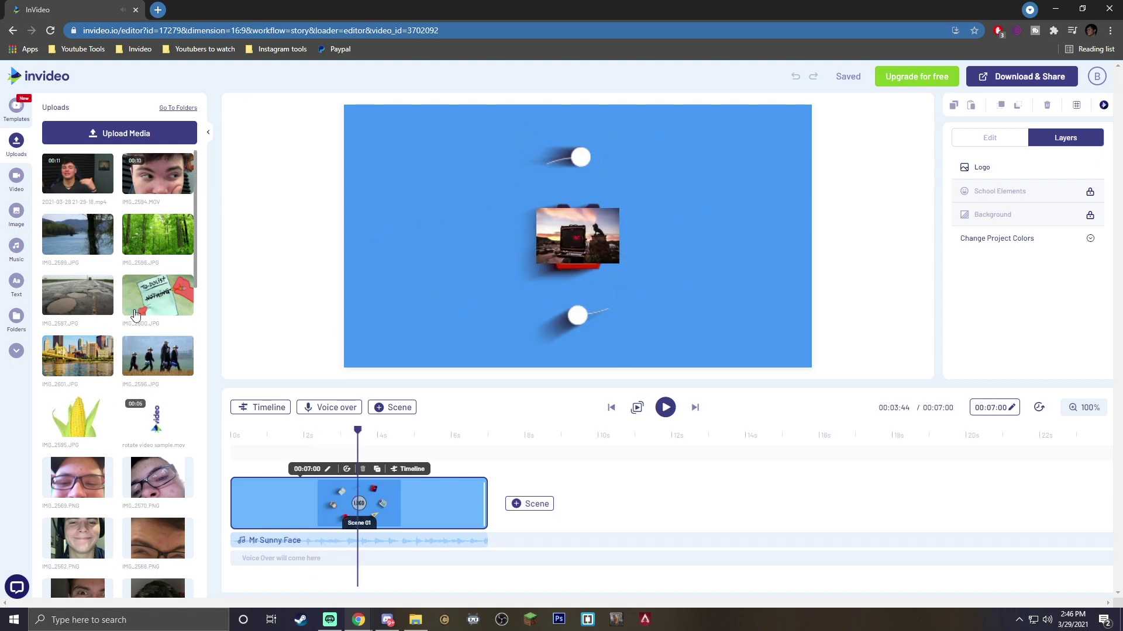
drag(72, 416, 577, 236)
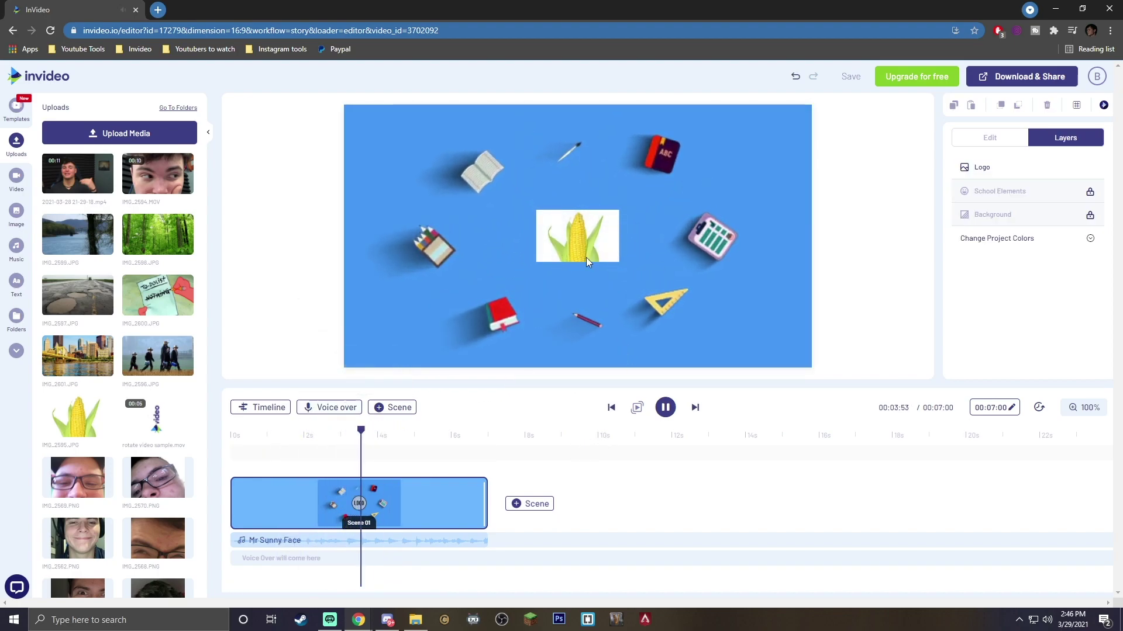
- Select the corn logo, show Scene 1's layer timeline, and open stock videos
click(584, 248)
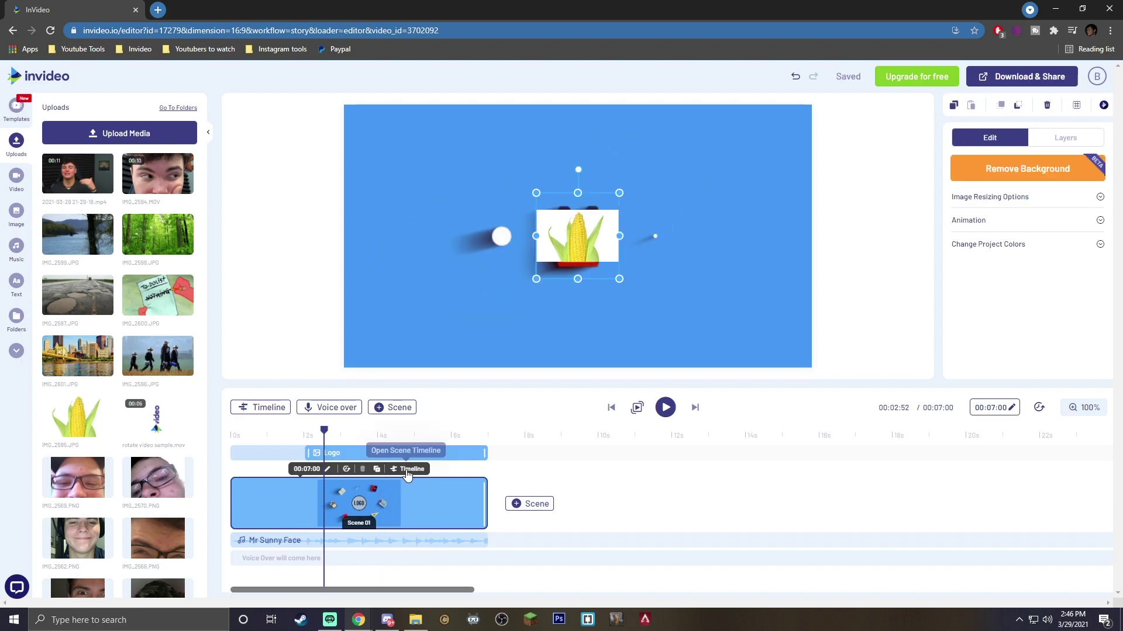
click(407, 469)
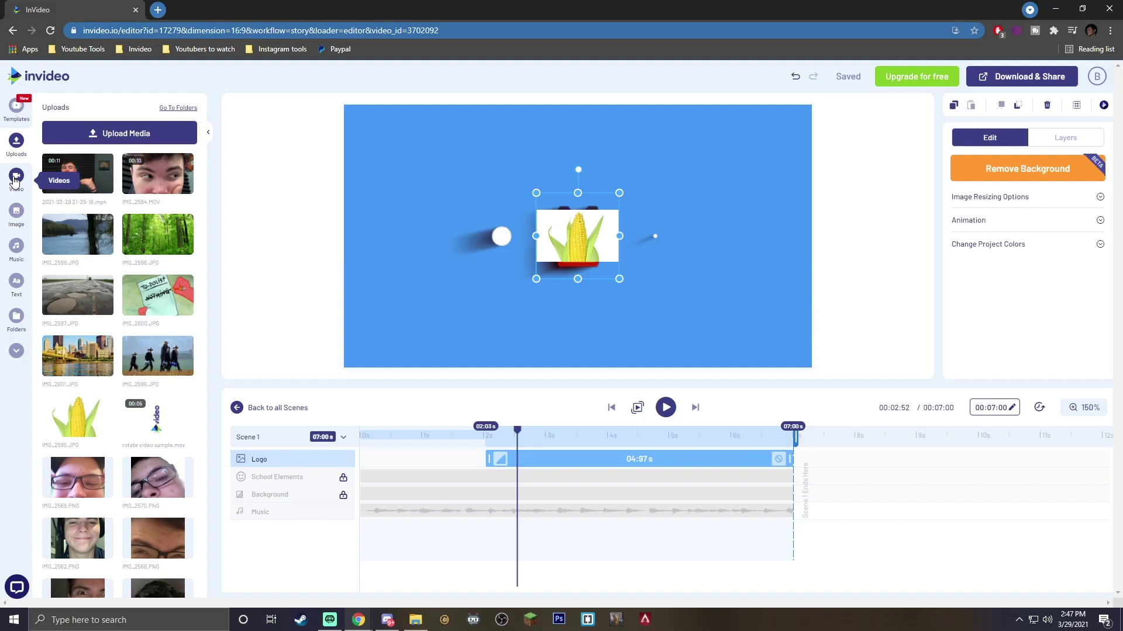
click(16, 177)
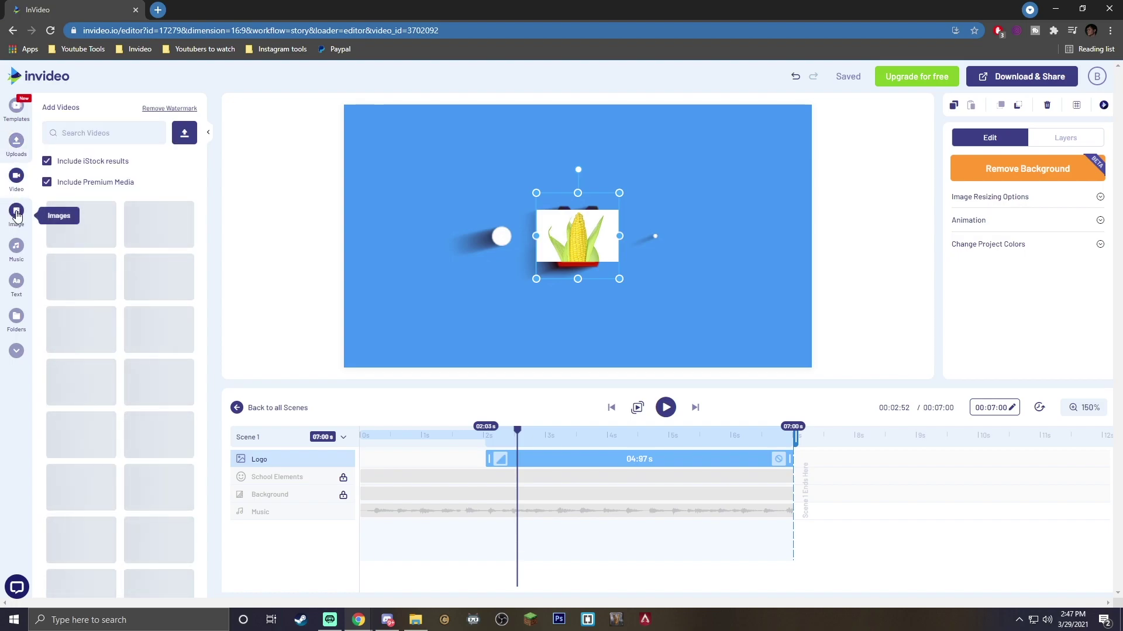
- Show the image library with 'Include iStock results' unchecked
click(16, 214)
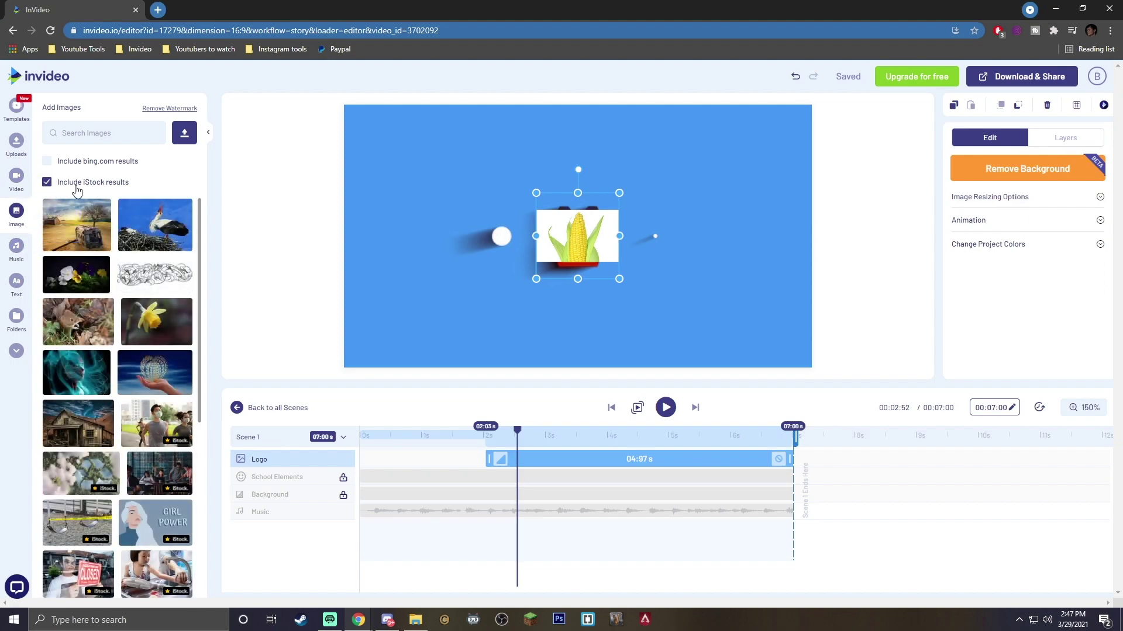
scroll(94, 400, down, 2)
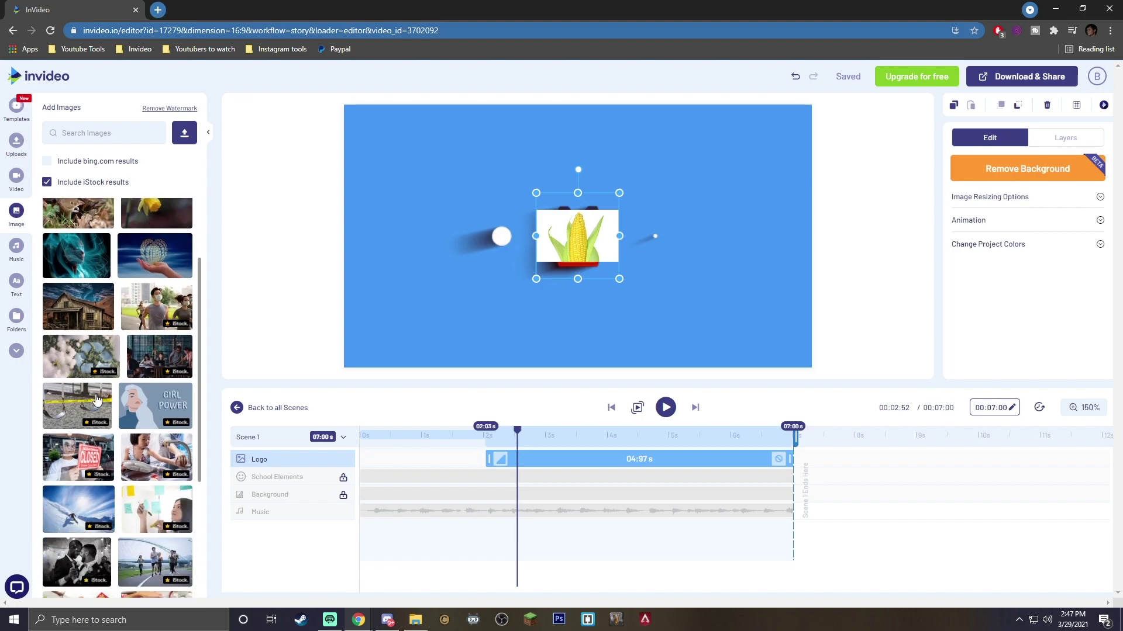
scroll(94, 404, up, 2)
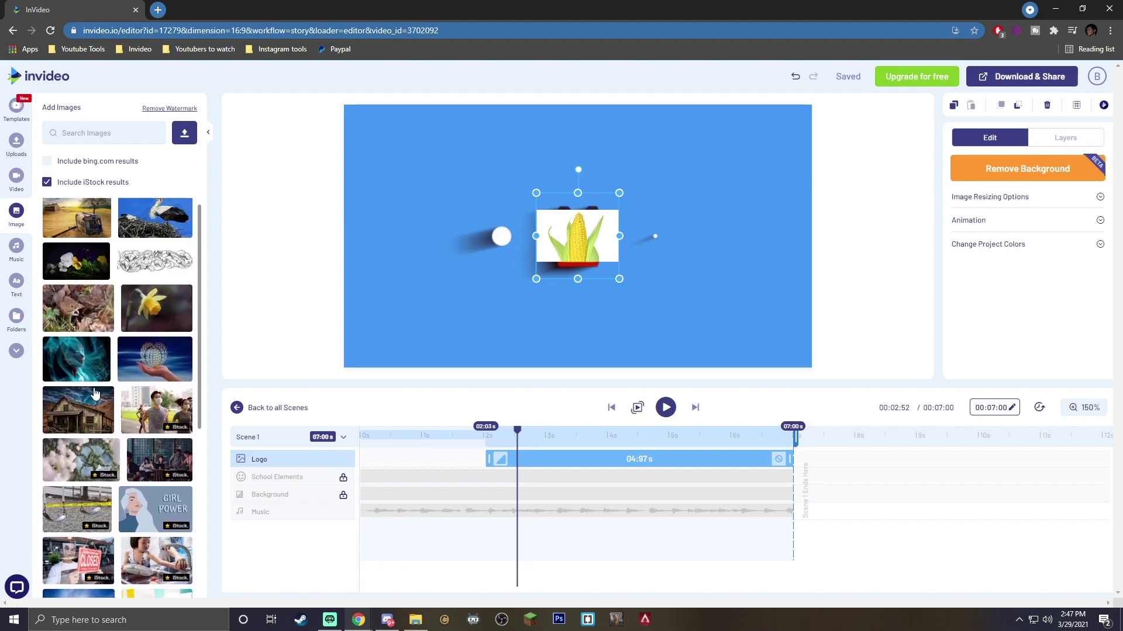
click(47, 186)
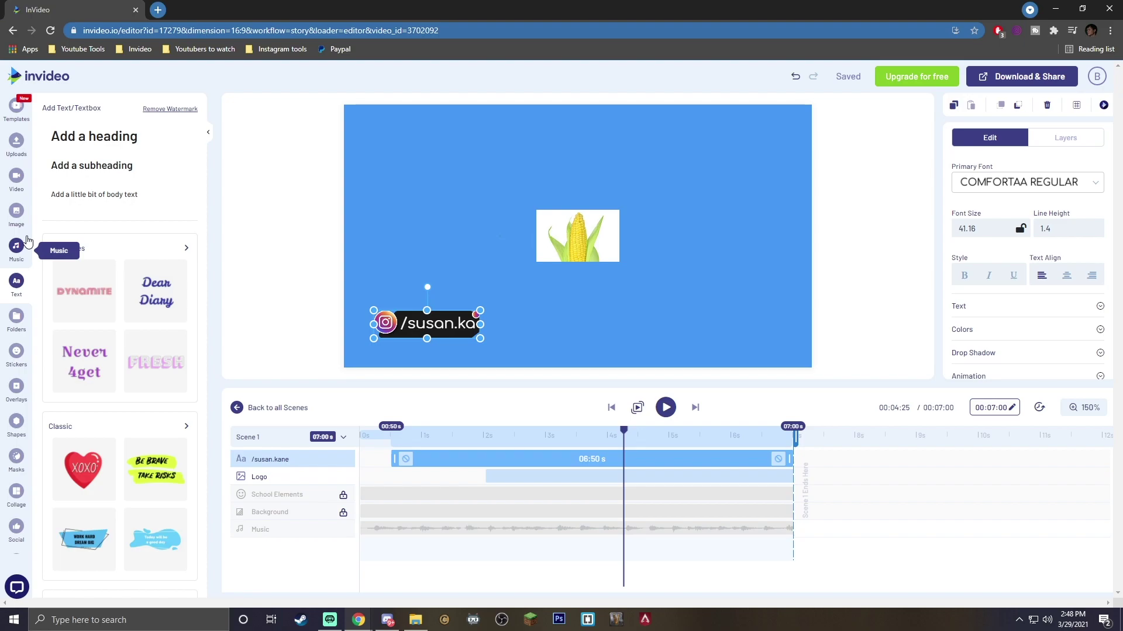
drag(431, 328, 421, 130)
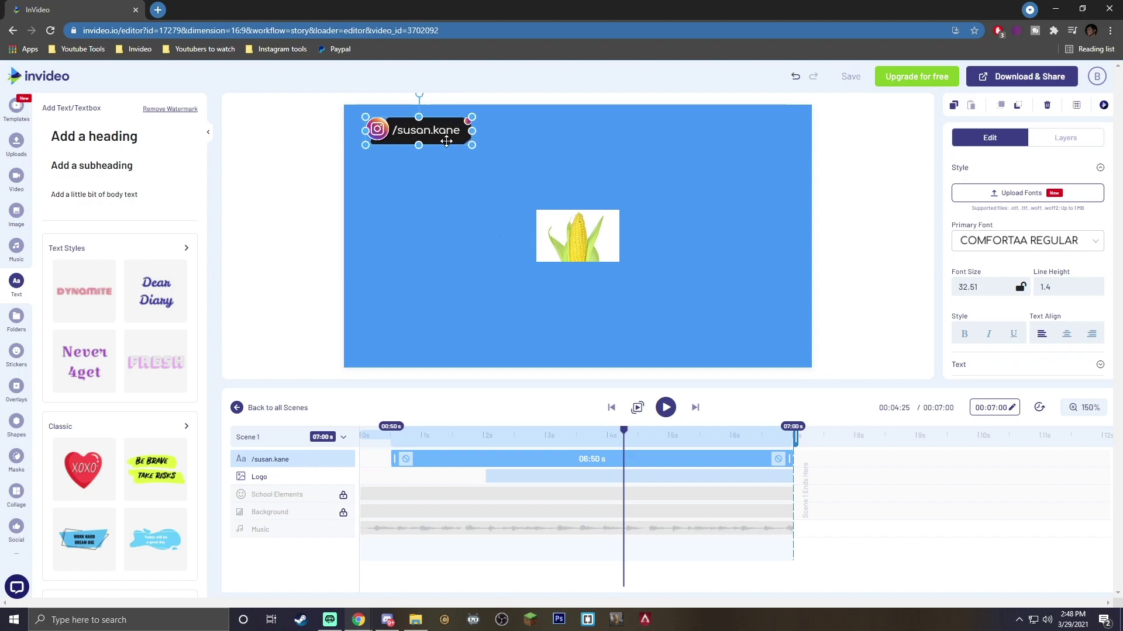
click(16, 352)
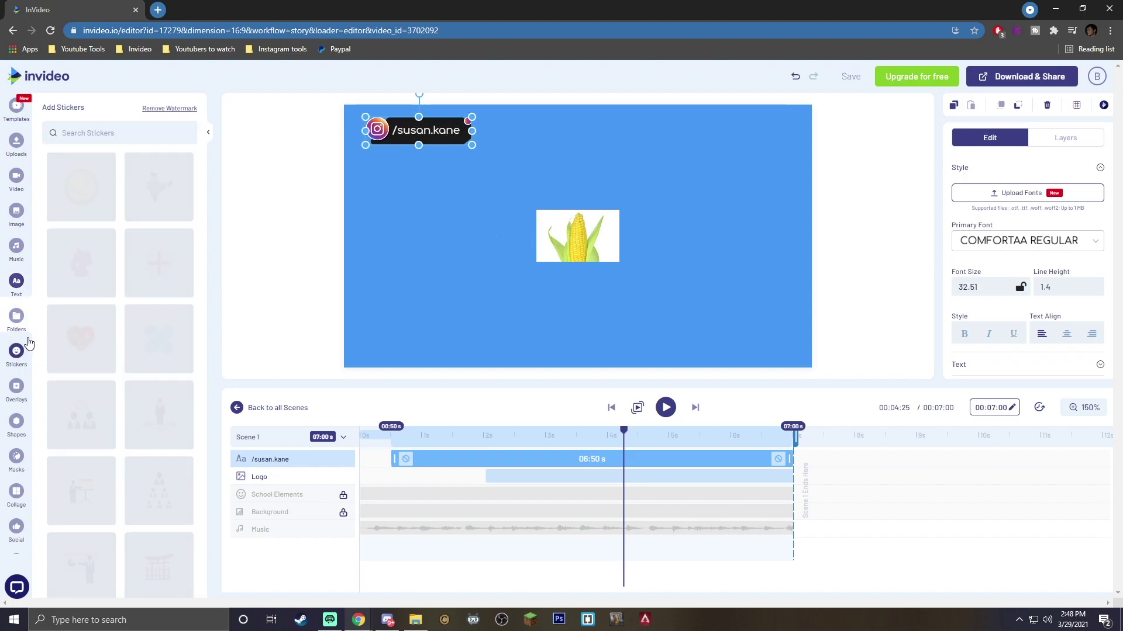
scroll(164, 264, down, 3)
scroll(135, 288, down, 4)
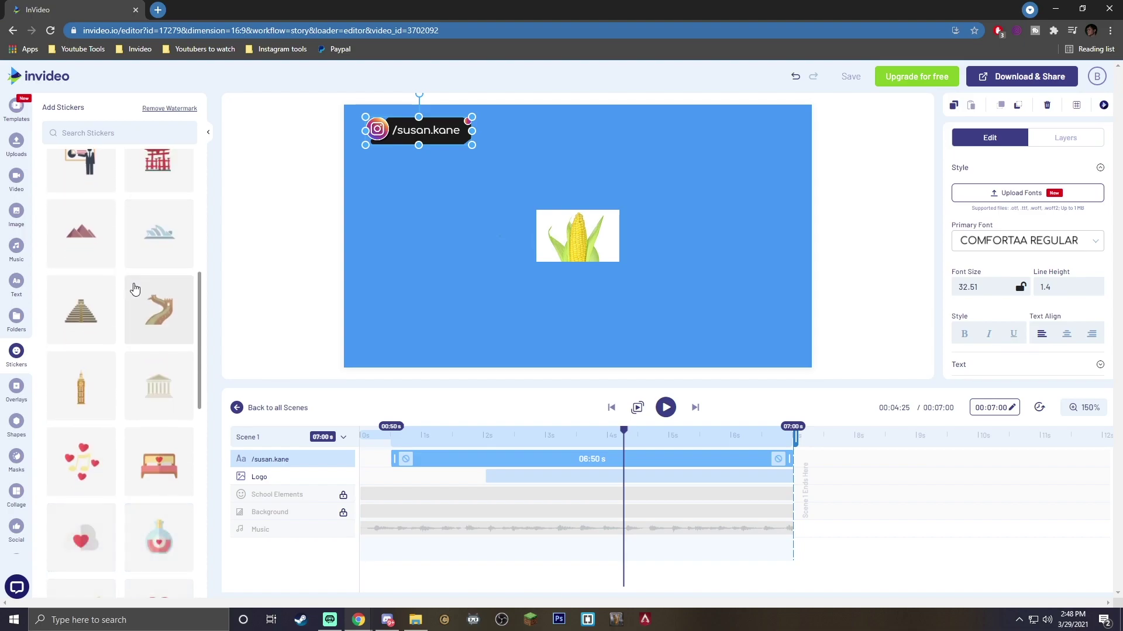
- Append the Social Media Marketing template's first scene after Scene 1, making the video 22 seconds
click(272, 408)
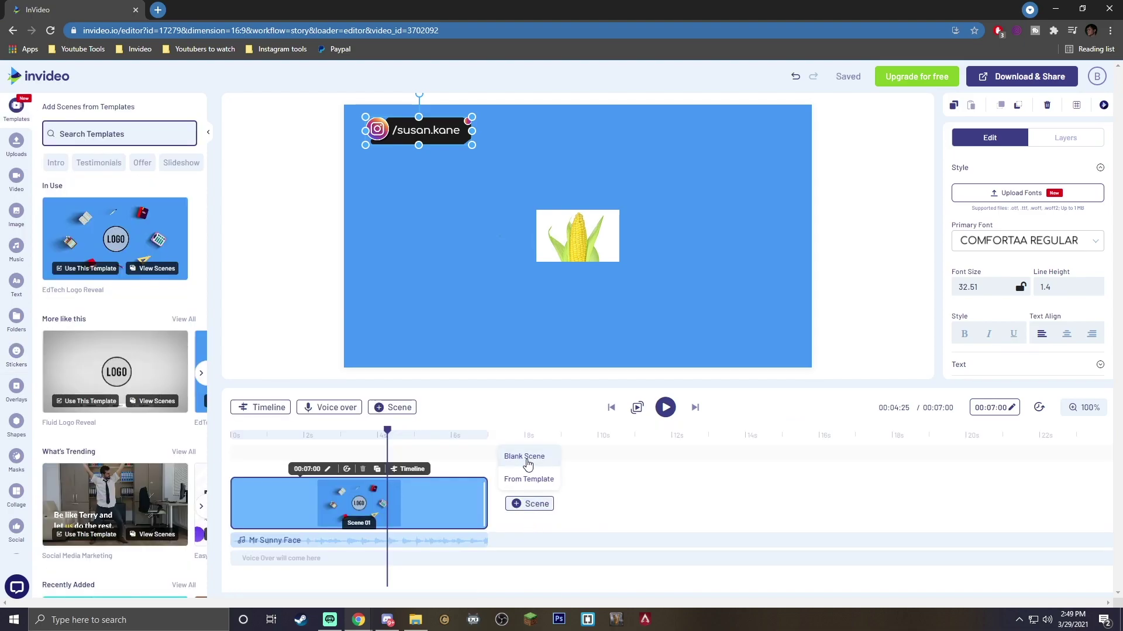
scroll(167, 328, down, 2)
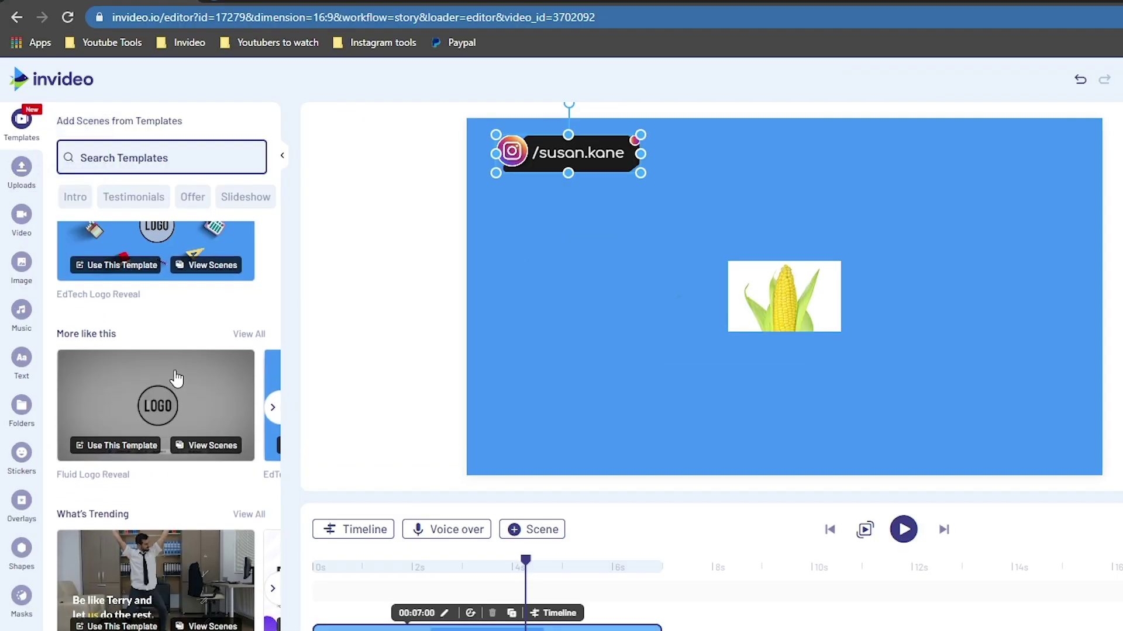
scroll(176, 543, down, 2)
click(144, 500)
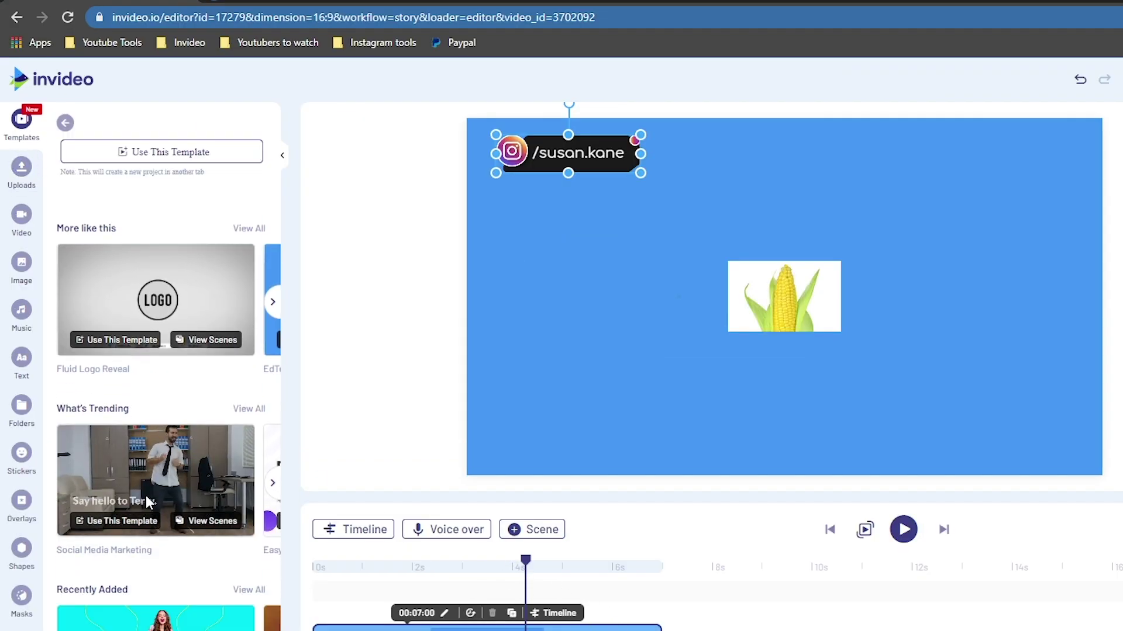
click(199, 288)
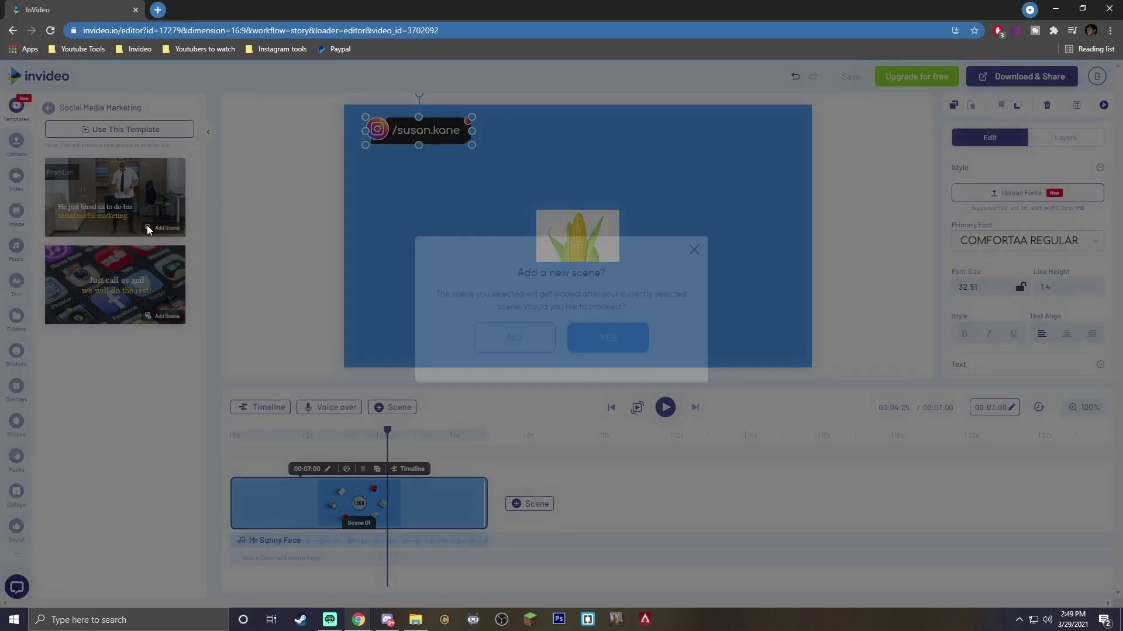
click(604, 367)
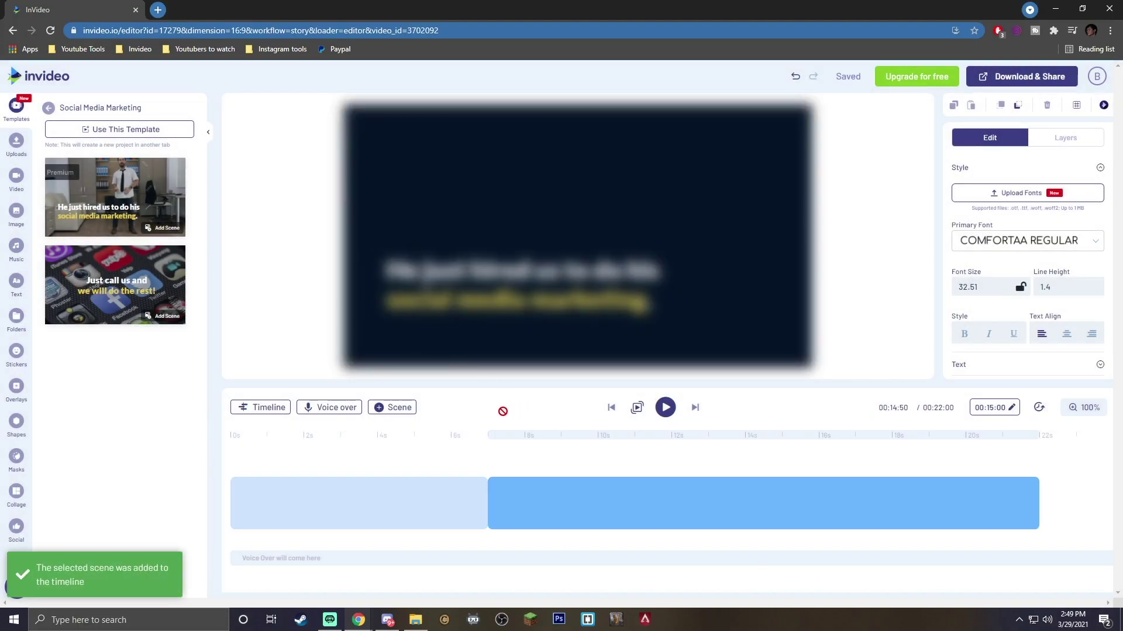
drag(762, 454, 391, 440)
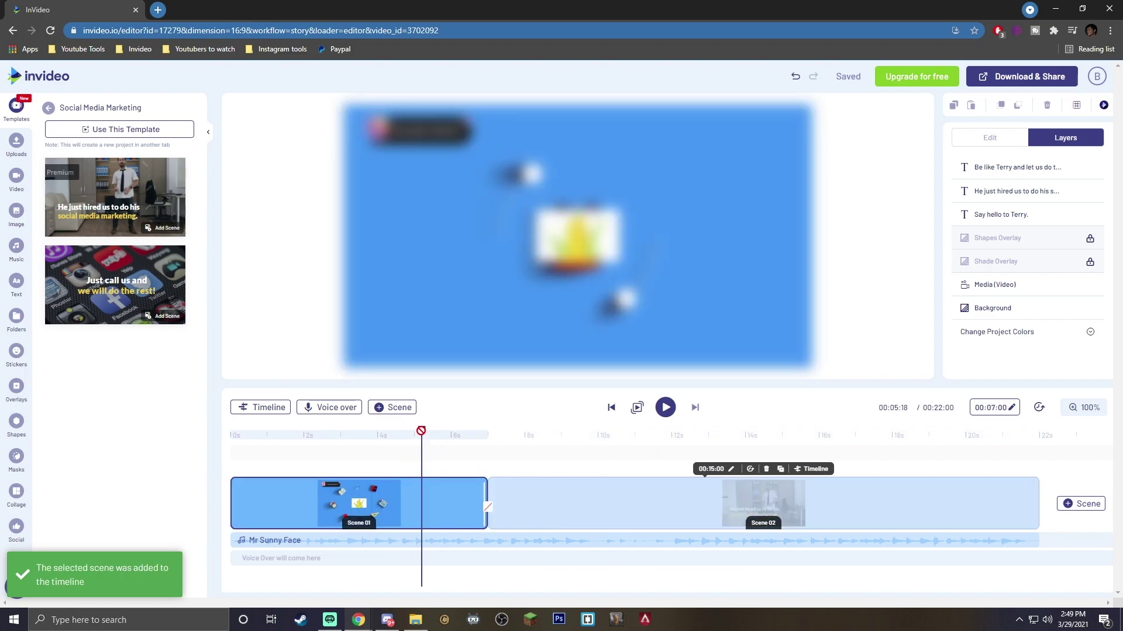
- From the Rock genre, set 'Stomp No Vocals' as the background music
click(16, 246)
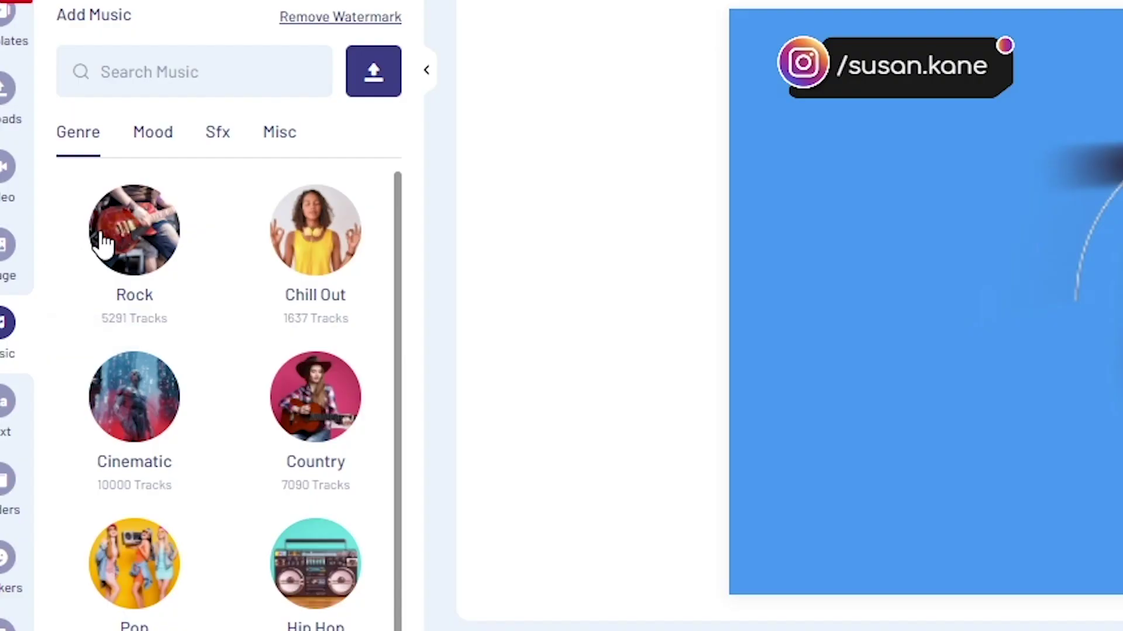
scroll(145, 394, down, 4)
scroll(55, 408, down, 2)
scroll(147, 361, up, 2)
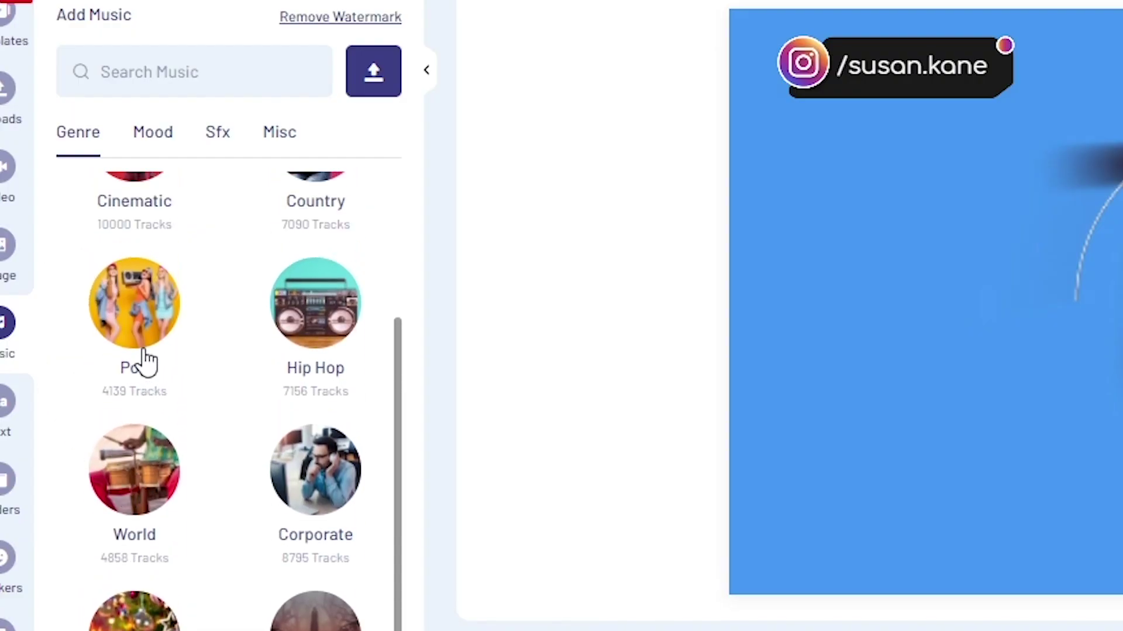
scroll(225, 383, up, 4)
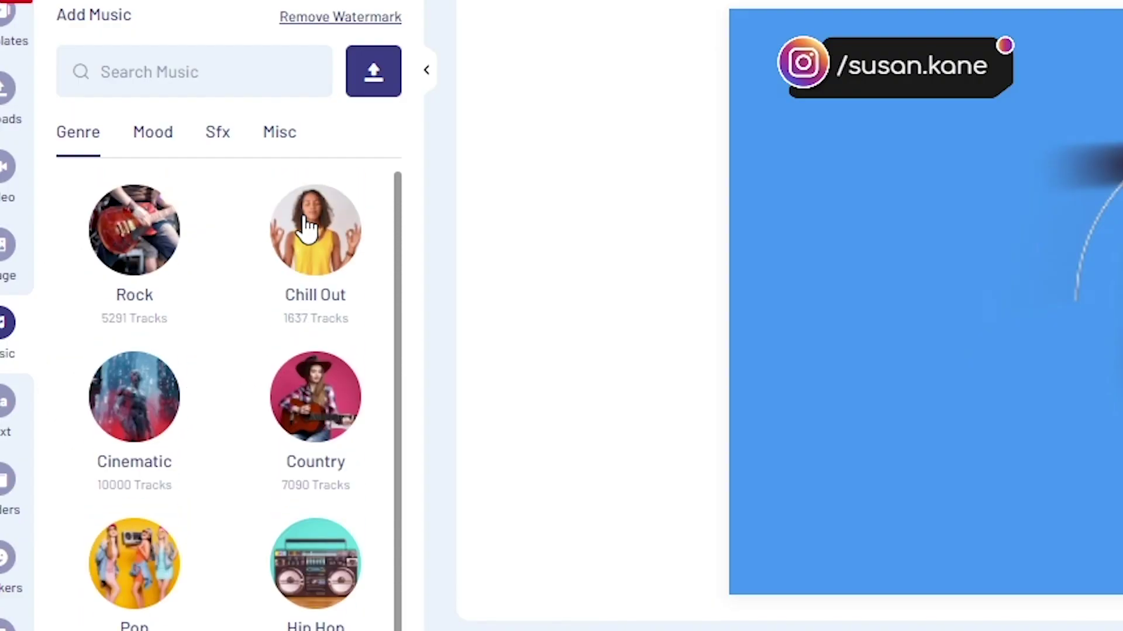
click(156, 248)
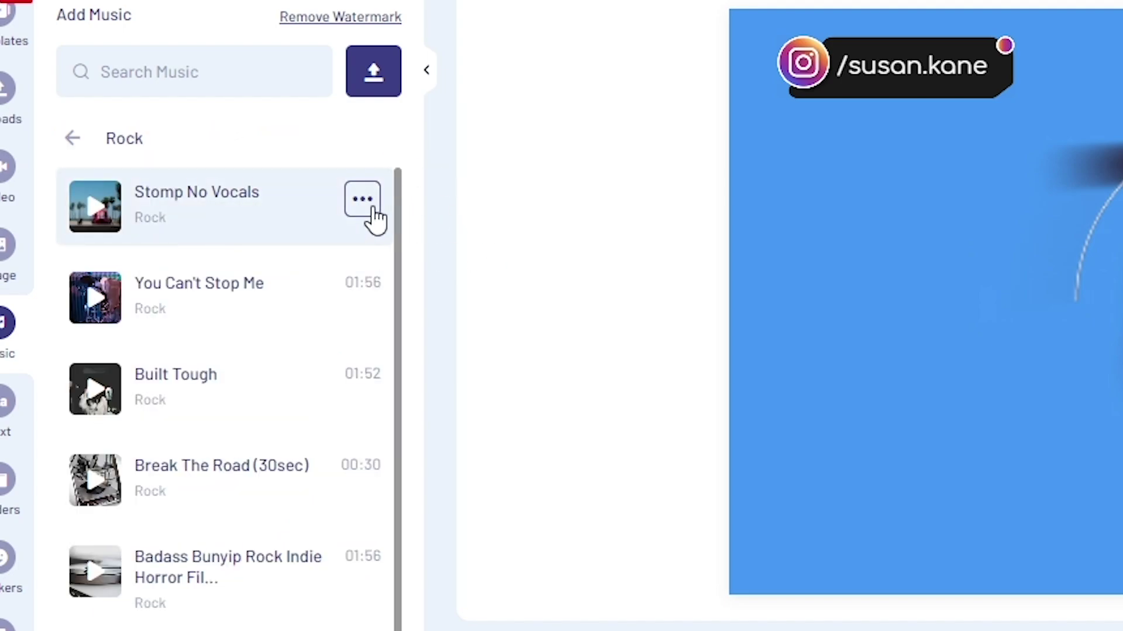
click(363, 200)
click(473, 252)
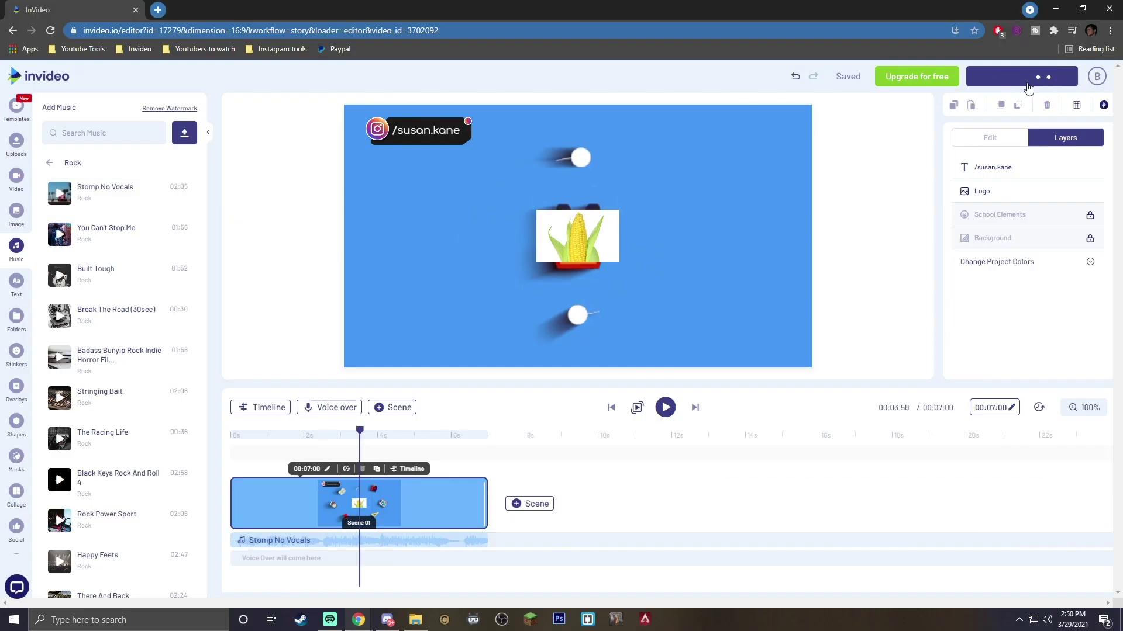
- Render the logo reveal video for download and make a Vertical (9:16) duplicate of the project
click(1007, 182)
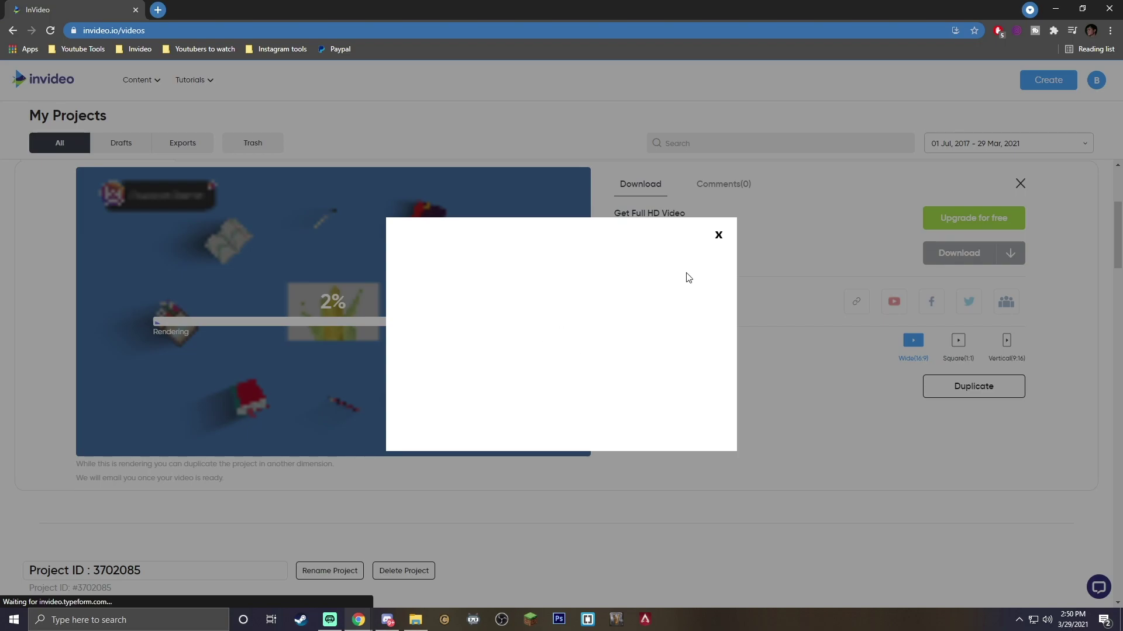
click(744, 253)
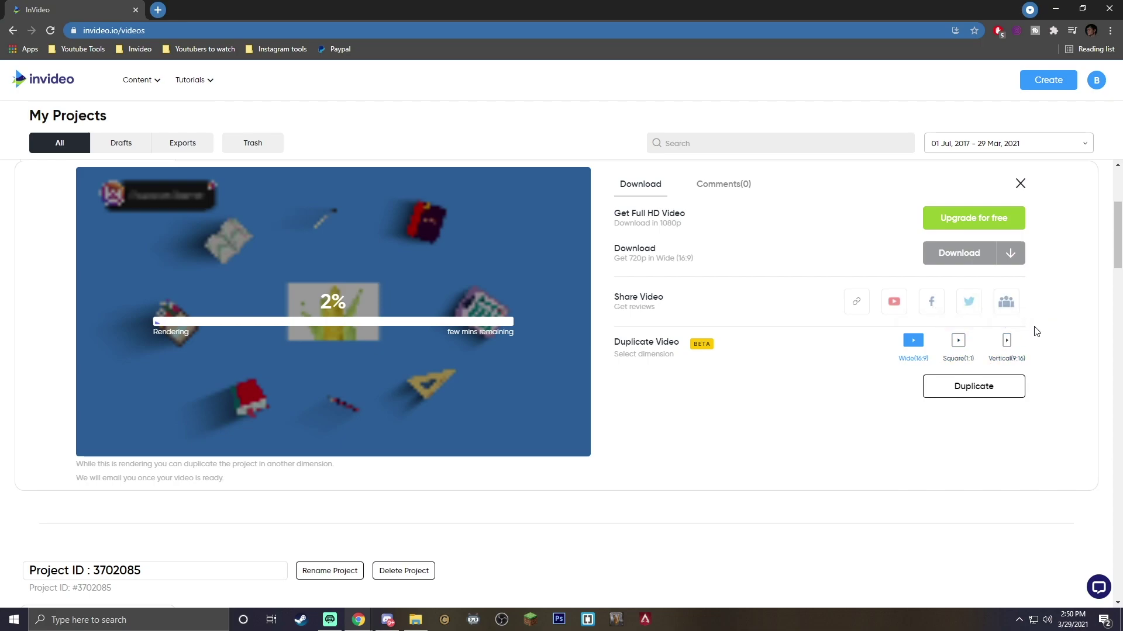
click(1005, 343)
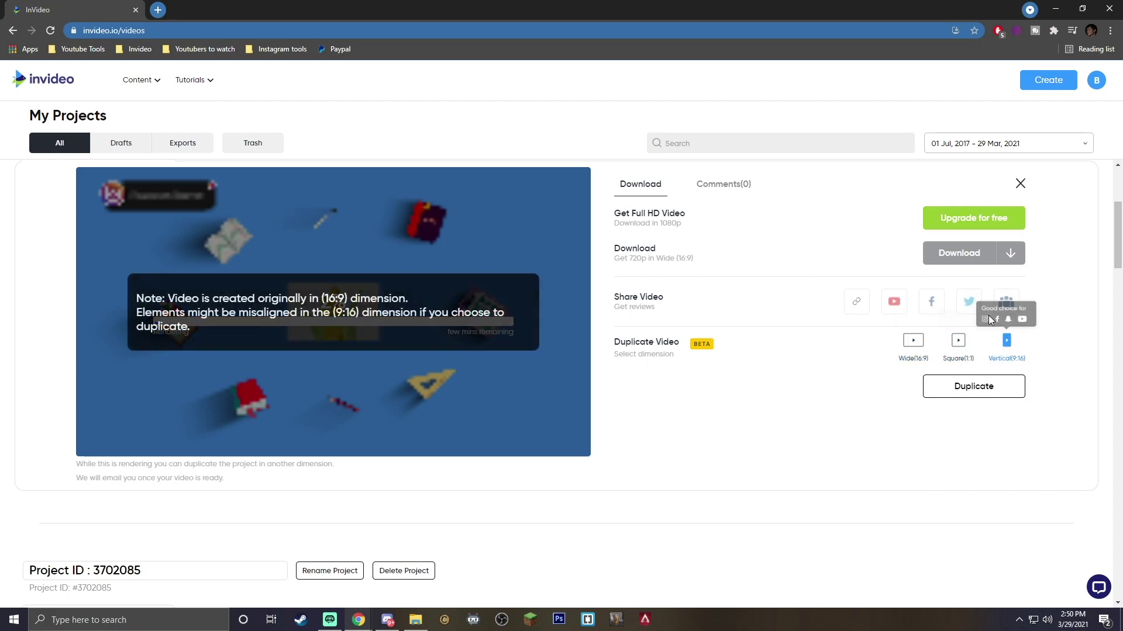
click(968, 394)
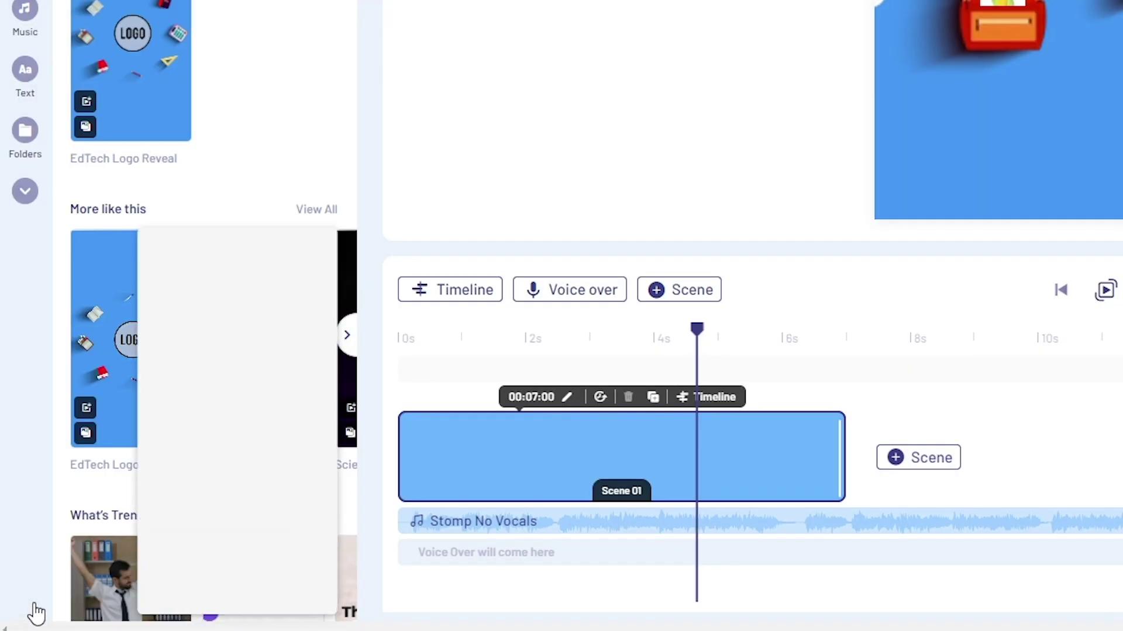
- Open a LiveChat support conversation with the 'Video Editing (online)' department
click(187, 181)
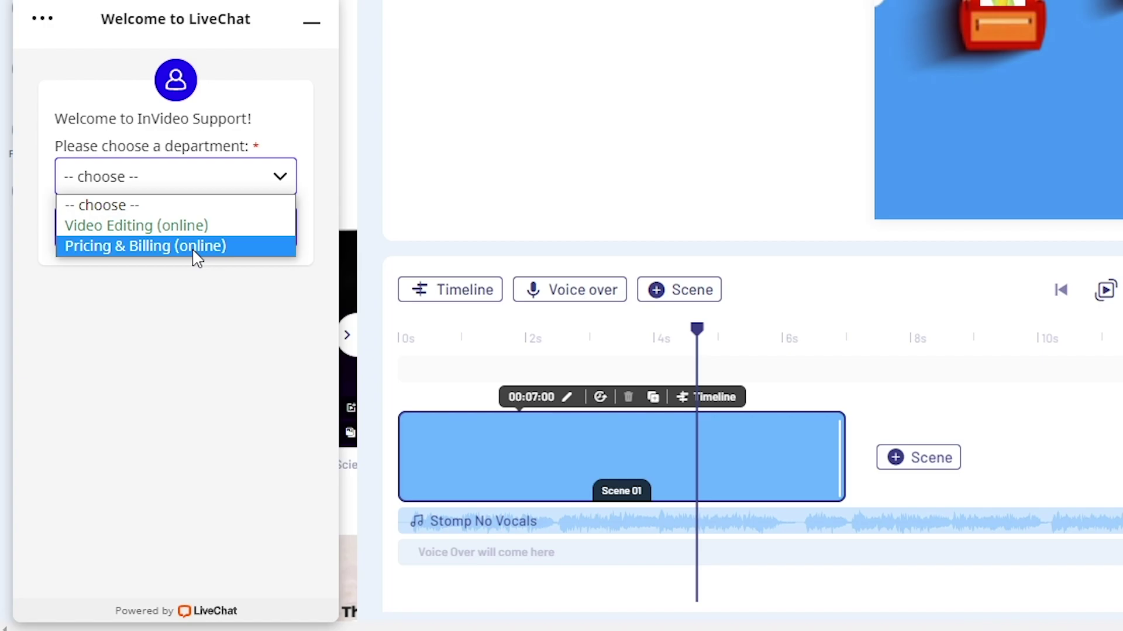
click(196, 226)
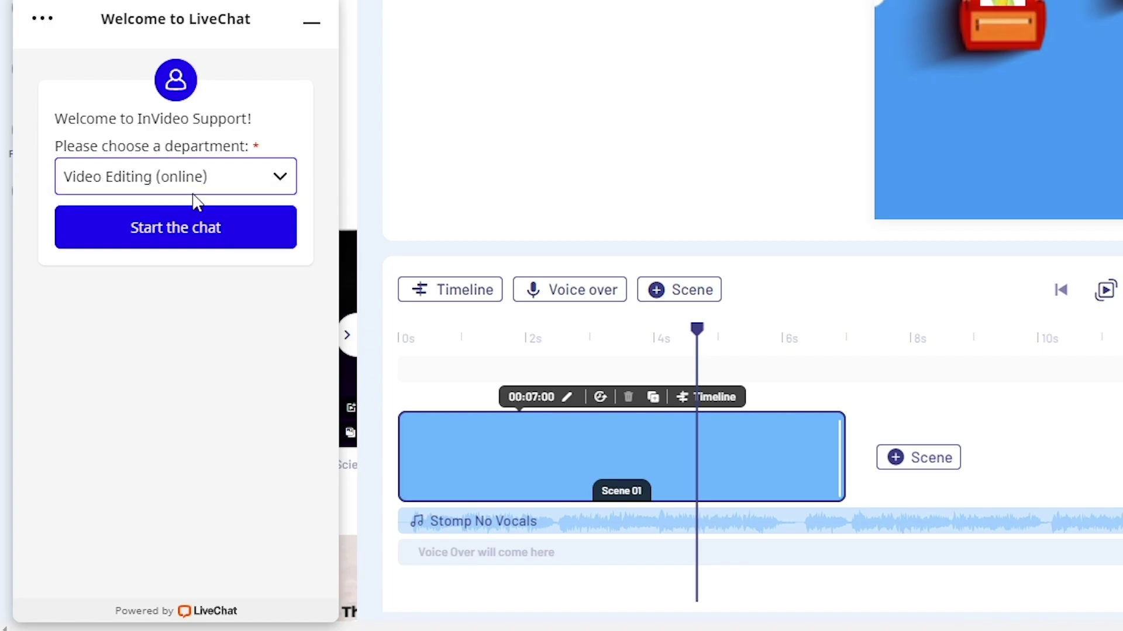
click(196, 230)
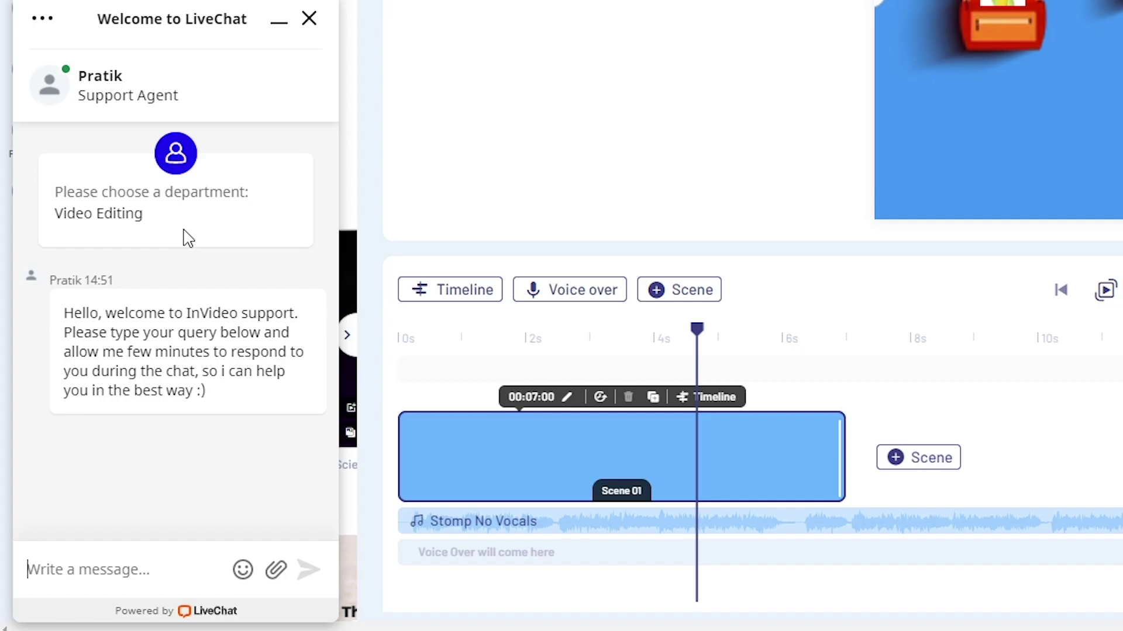